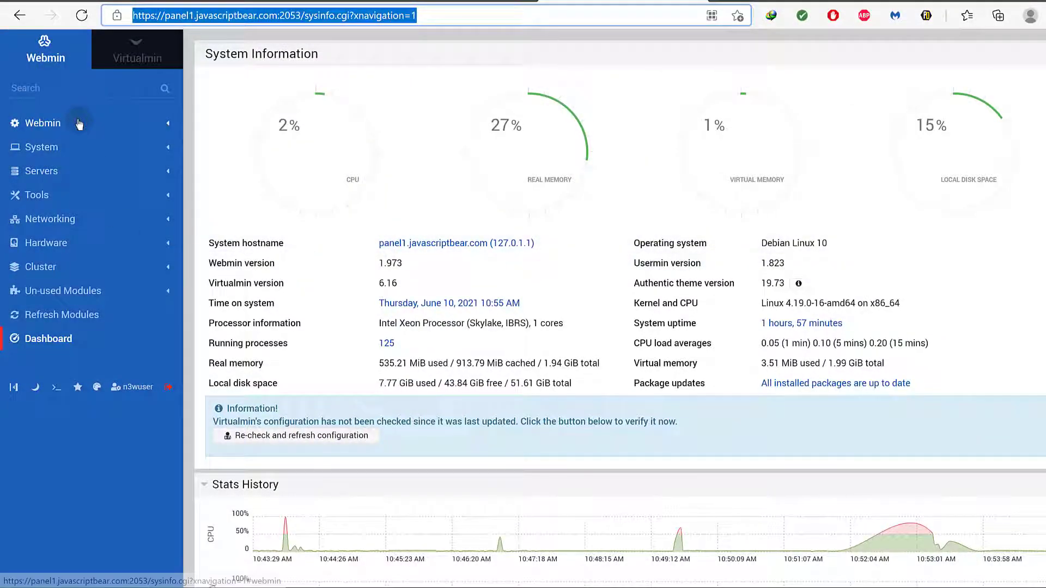
- In Virtualmin's Create Virtual Server form, paste javascriptbear.com as plain text into Domain name
left_click(136, 54)
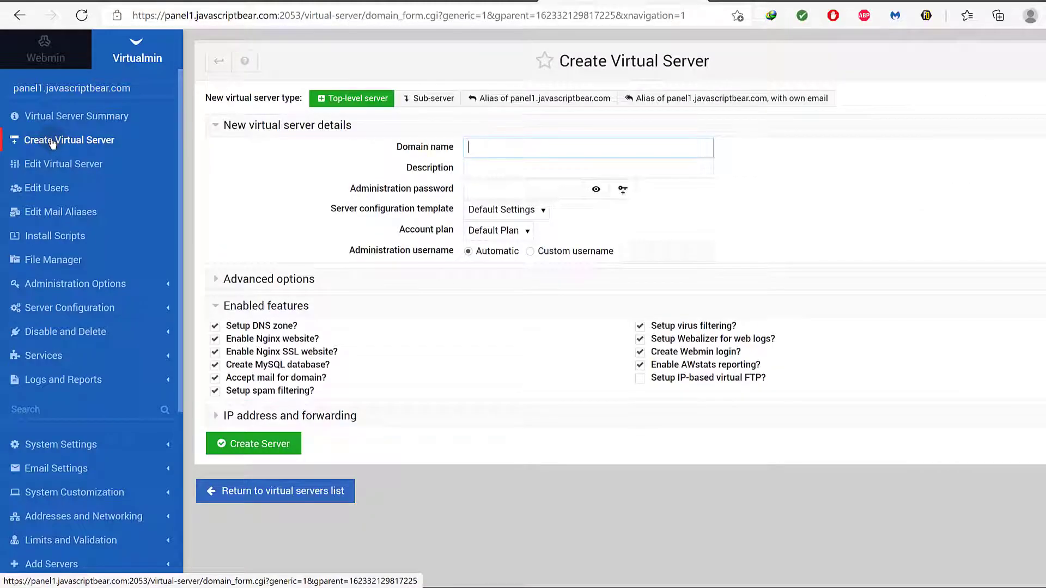
right_click(469, 148)
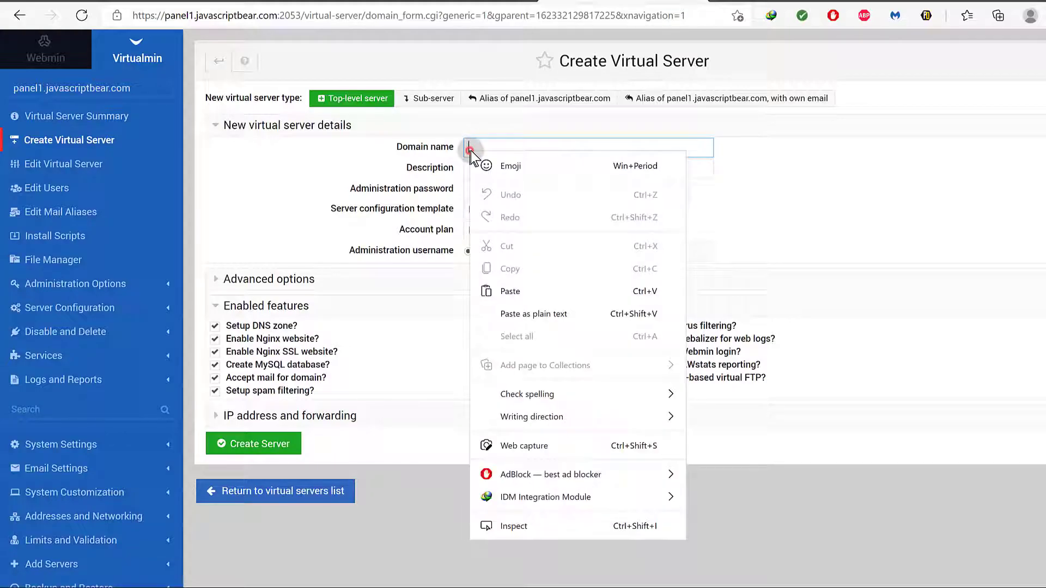
left_click(505, 318)
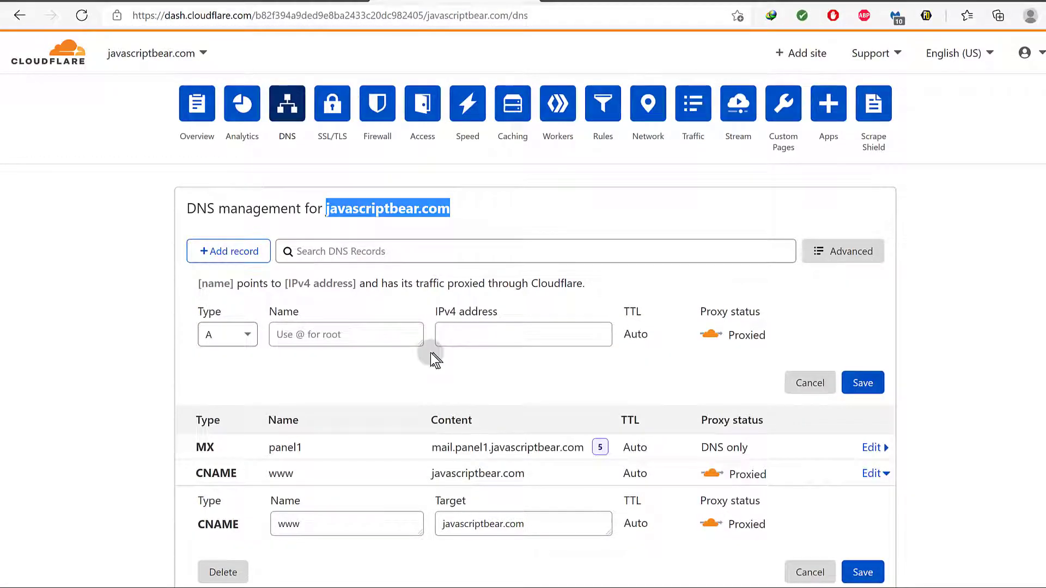
- Review javascriptbear.com's Cloudflare DNS records and cancel the www CNAME edit unchanged
scroll(289, 338, "down", 2)
left_click(117, 357)
scroll(125, 365, "down", 5)
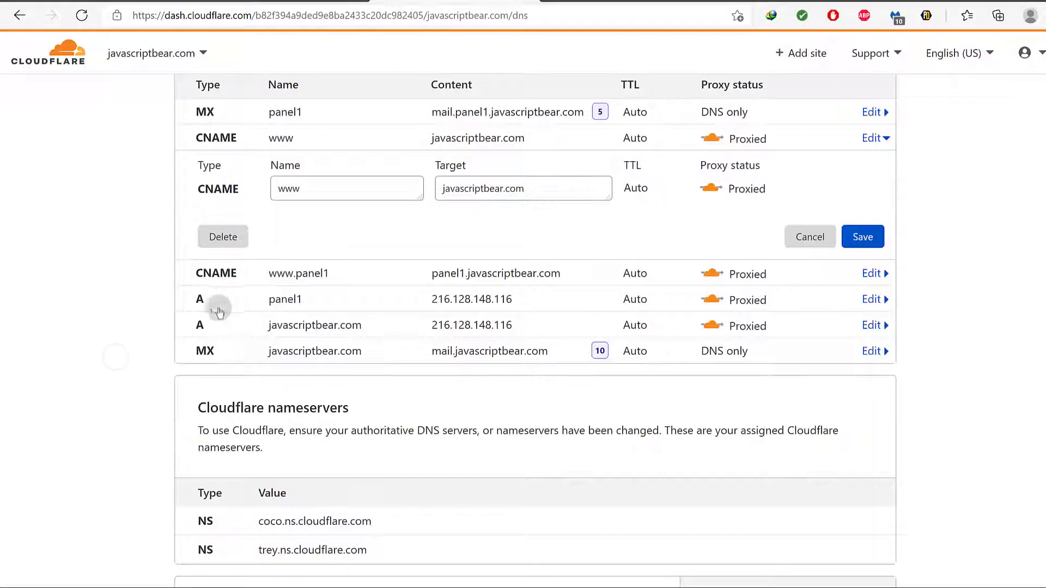
scroll(308, 304, "up", 3)
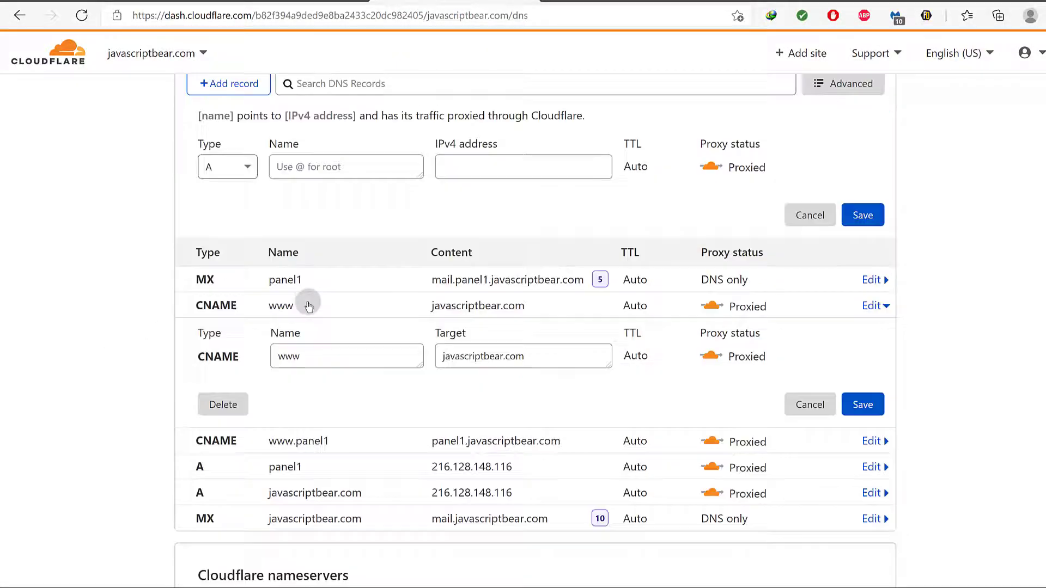
scroll(308, 272, "down", 2)
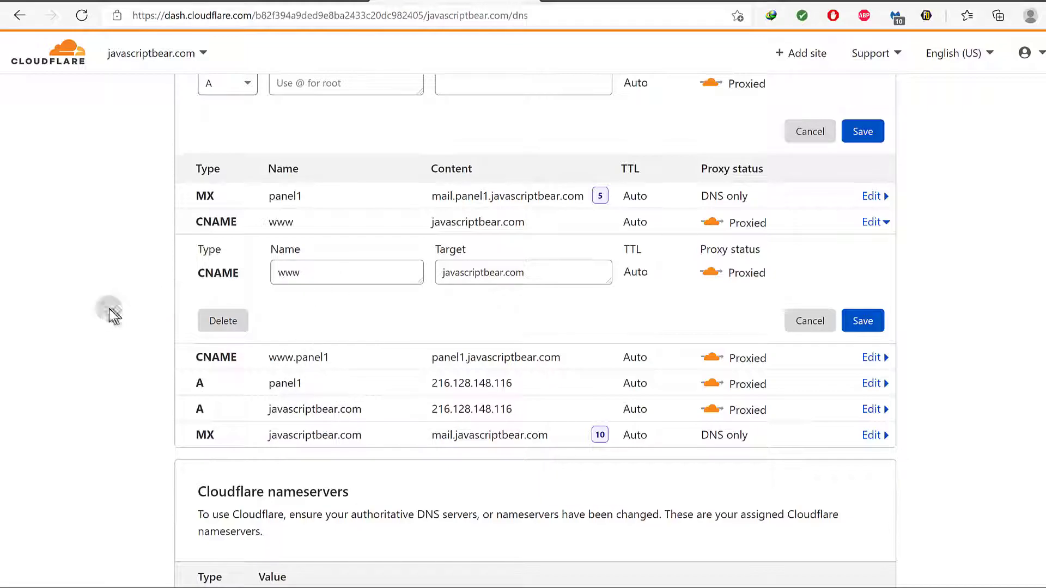
left_click(809, 322)
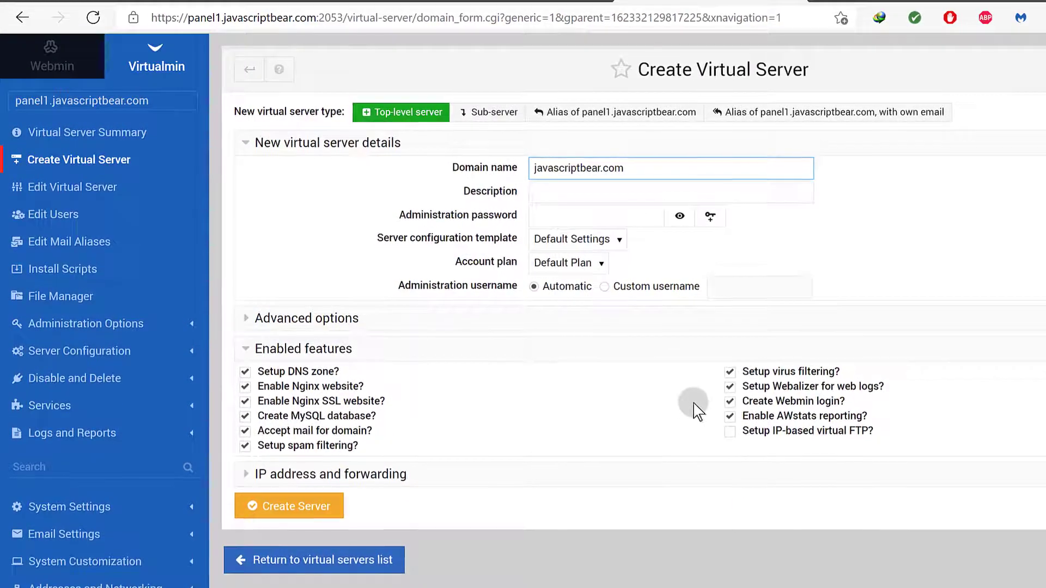
- Generate a random administration password and reveal it as plain text
left_click(550, 193)
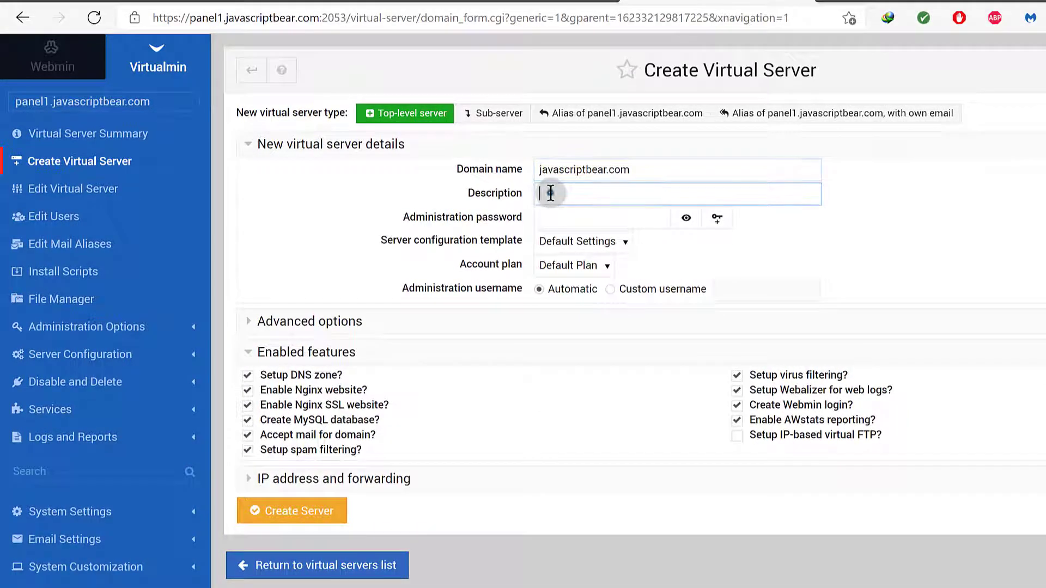
left_click(550, 218)
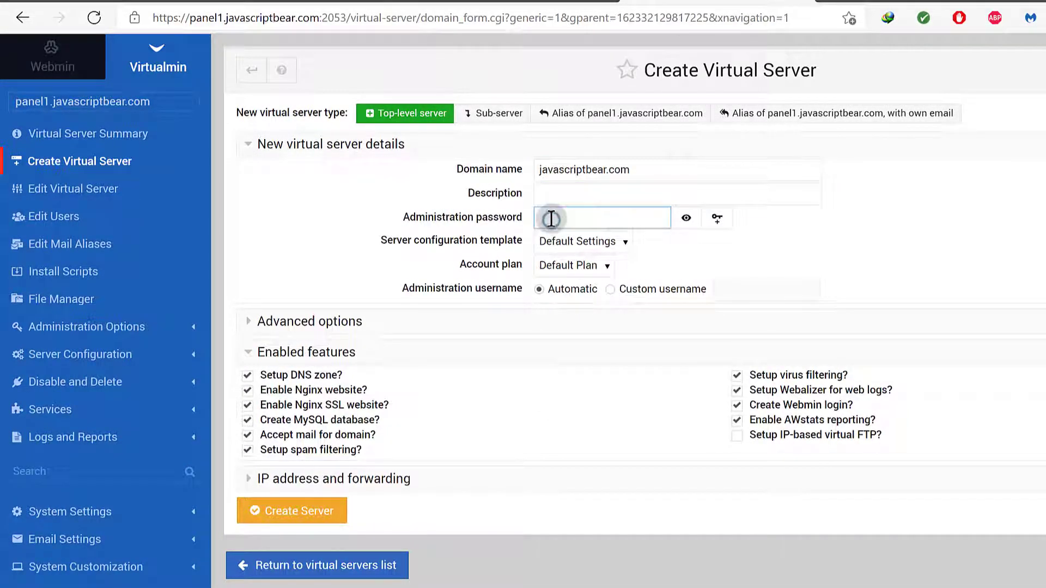
left_click(718, 219)
left_click(686, 217)
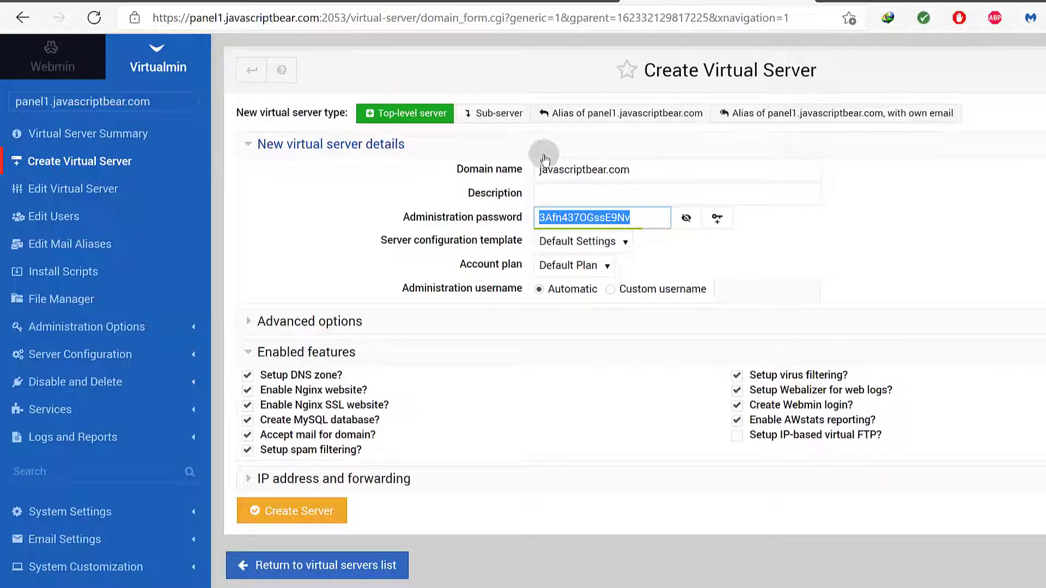
- Enter a custom administration username and expand the Advanced options section
left_click(611, 289)
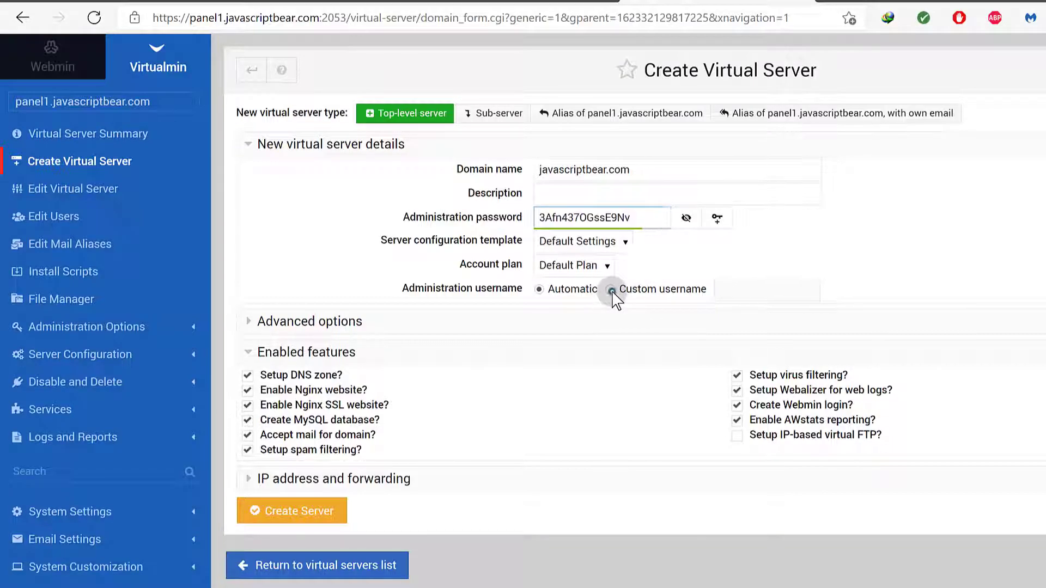
left_click(747, 286)
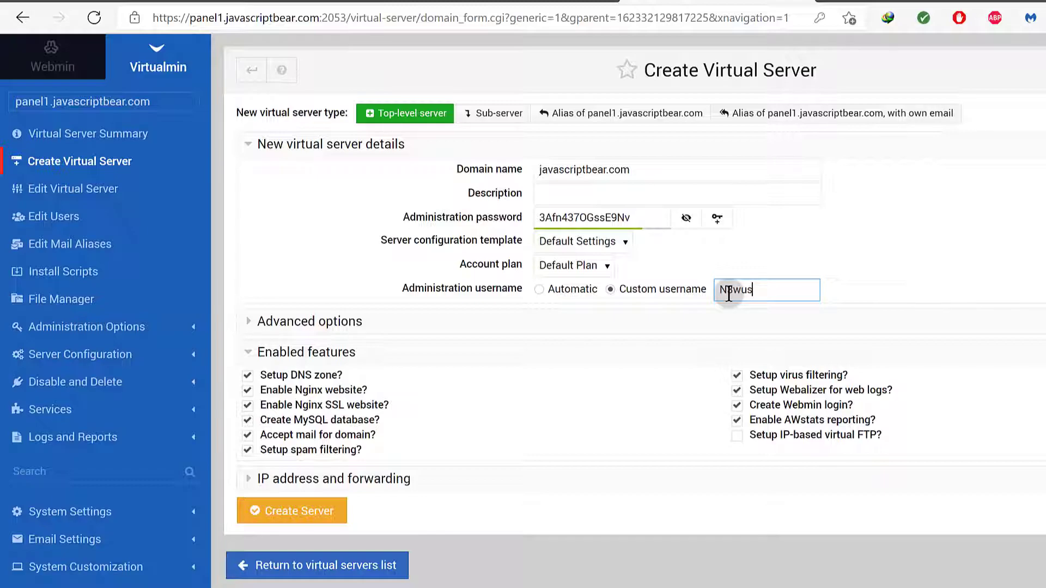
type("N3wusxer90")
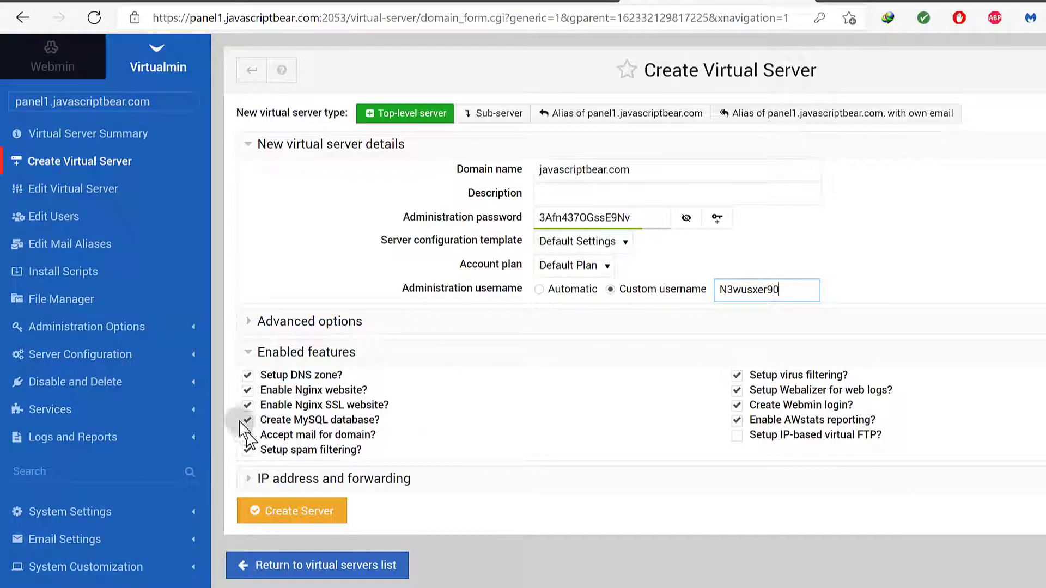
left_click(264, 322)
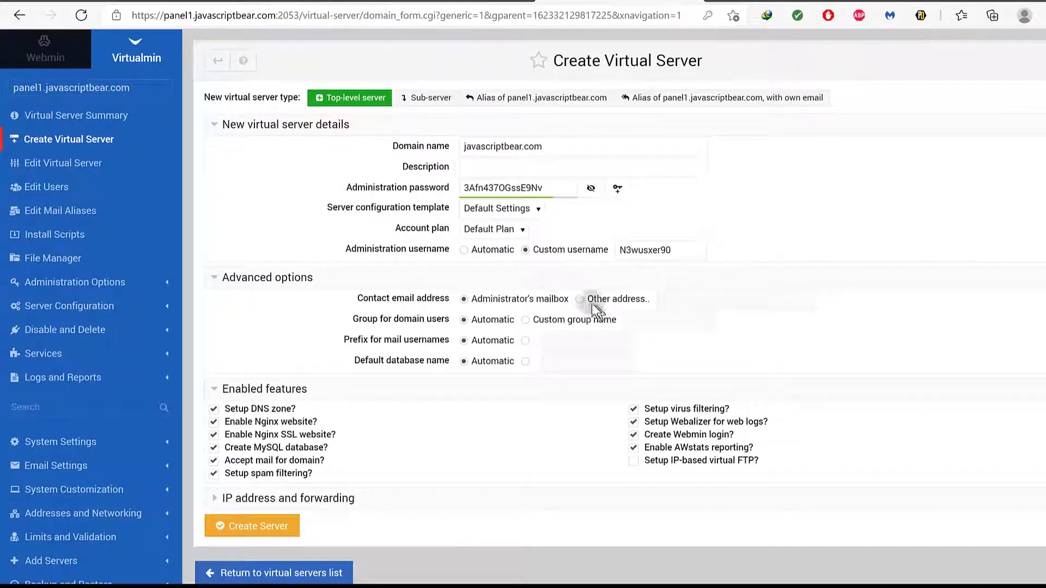
scroll(368, 371, "down", 1)
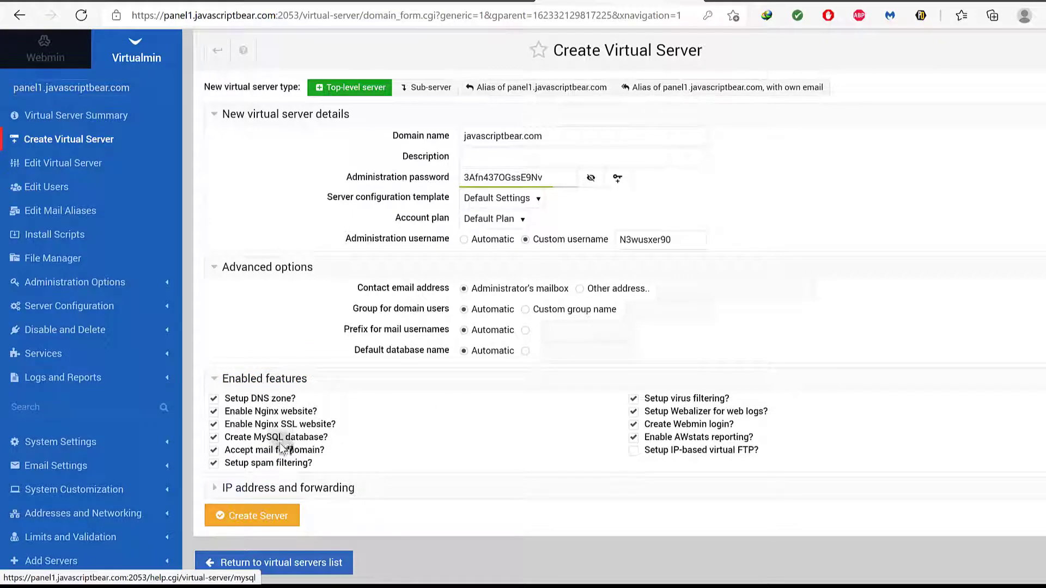
- Create the javascriptbear.com server and wait for setup and the Let's Encrypt certificate to finish
left_click(248, 520)
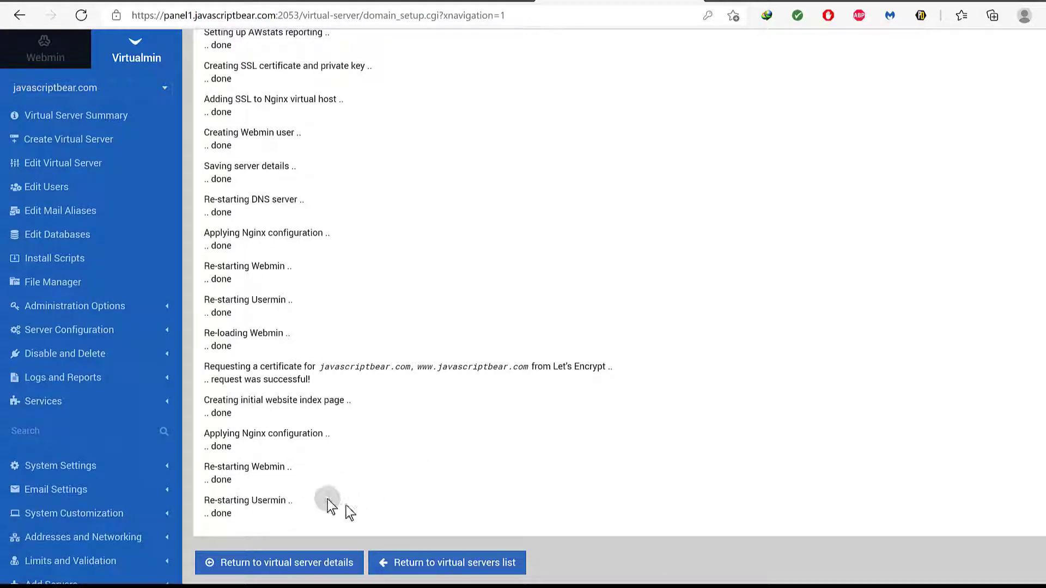
- Visit javascriptbear.com from Cloudflare's DNS heading, showing Virtualmin's Under Construction page
left_click(456, 6)
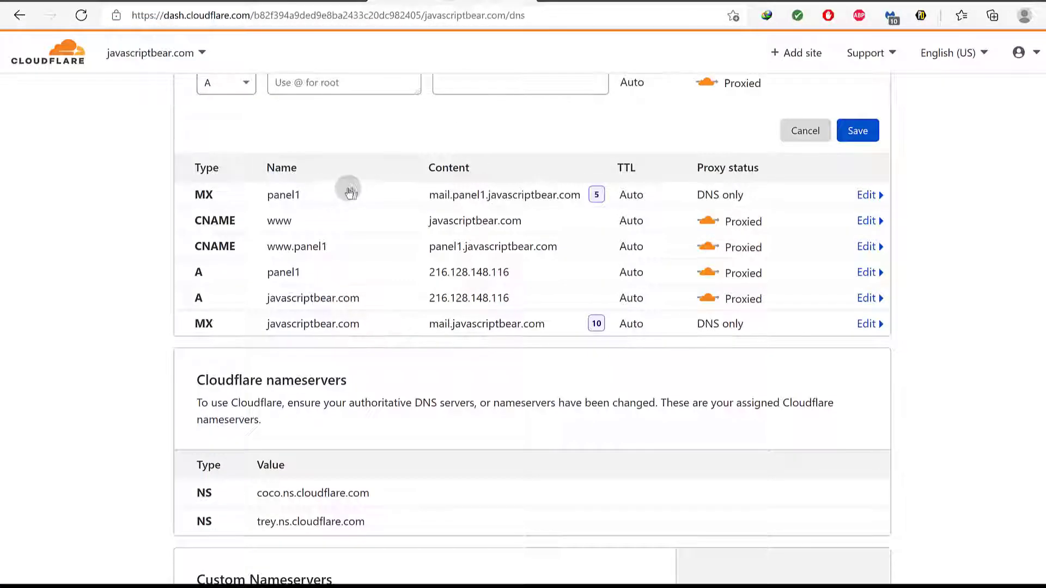
scroll(349, 185, "up", 5)
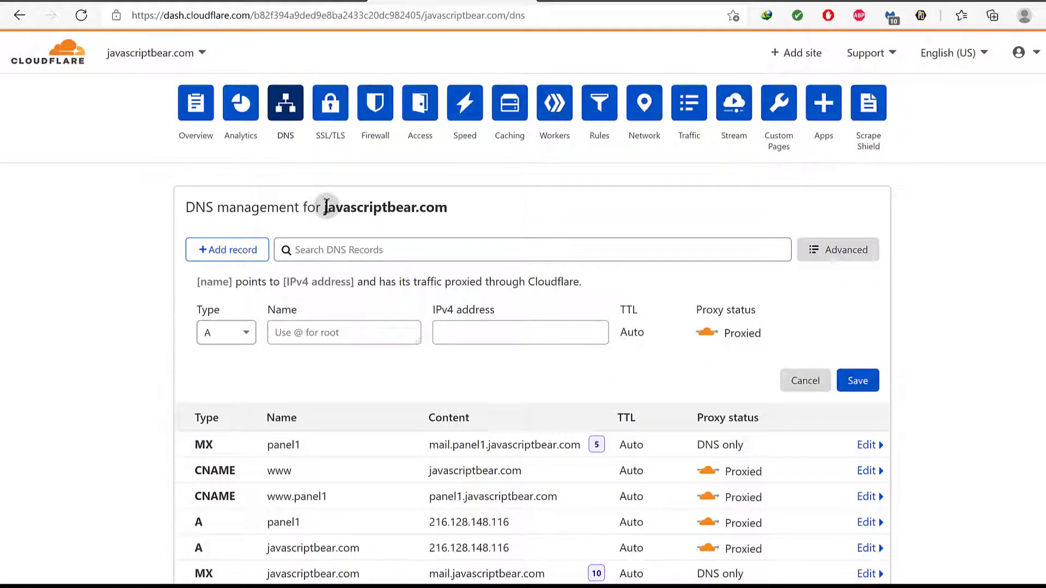
left_click_drag(323, 207, 452, 209)
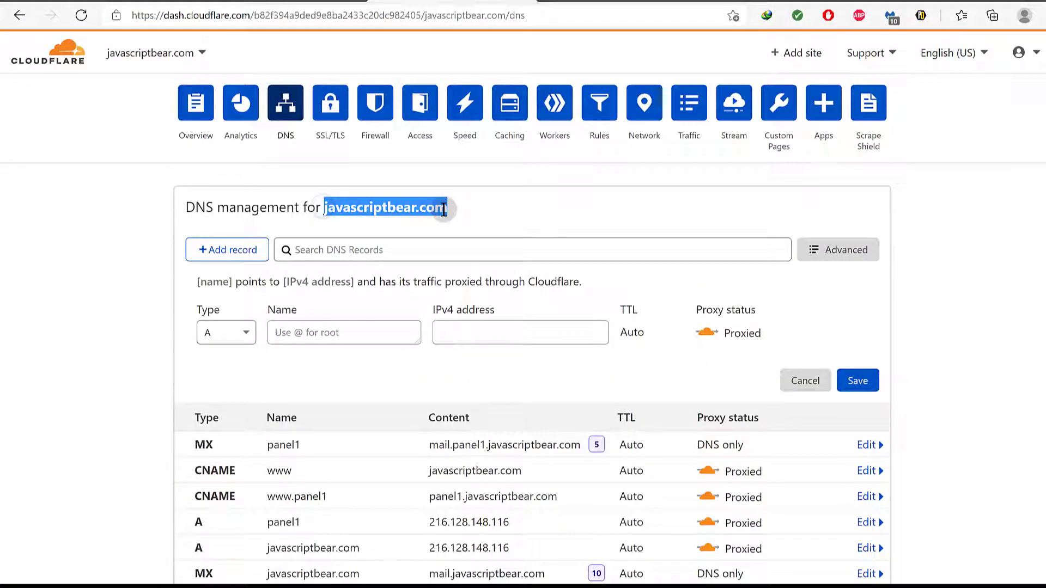
right_click(404, 206)
left_click(486, 245)
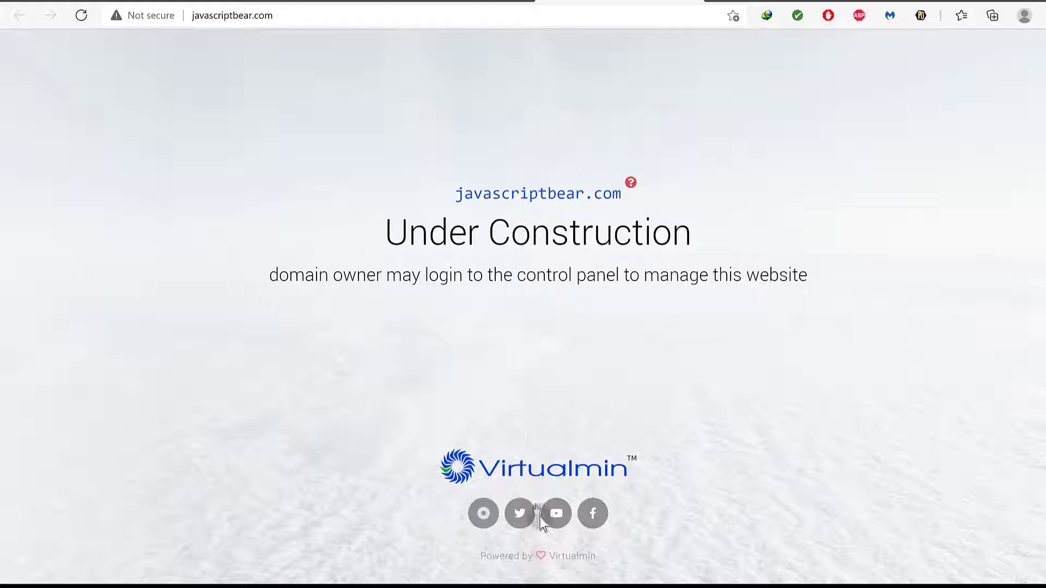
- Check Virtualmin's finished setup log, then return to javascriptbear.com's Cloudflare DNS page
left_click(432, 2)
left_click(444, 2)
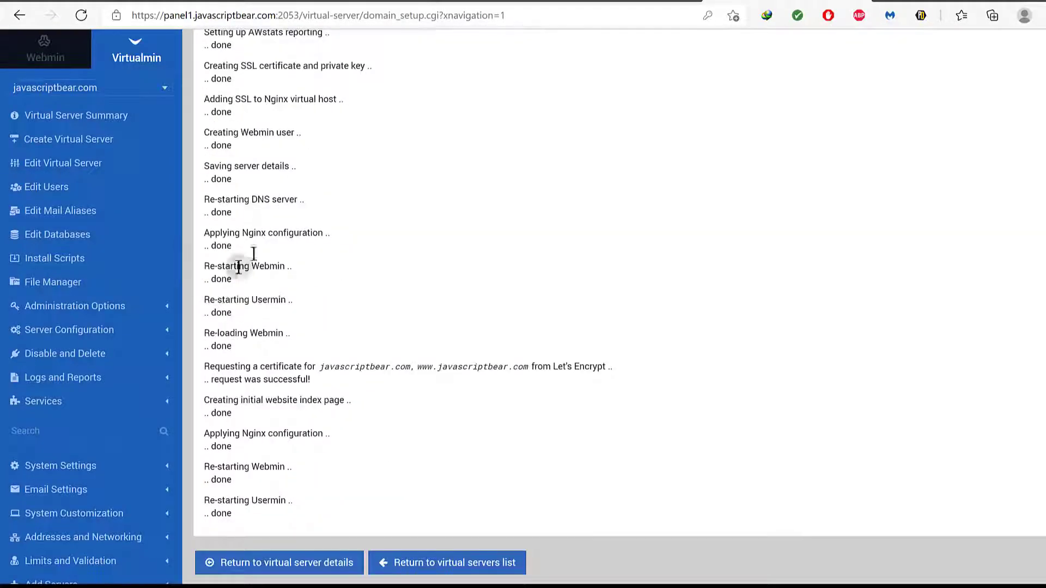
left_click(455, 1)
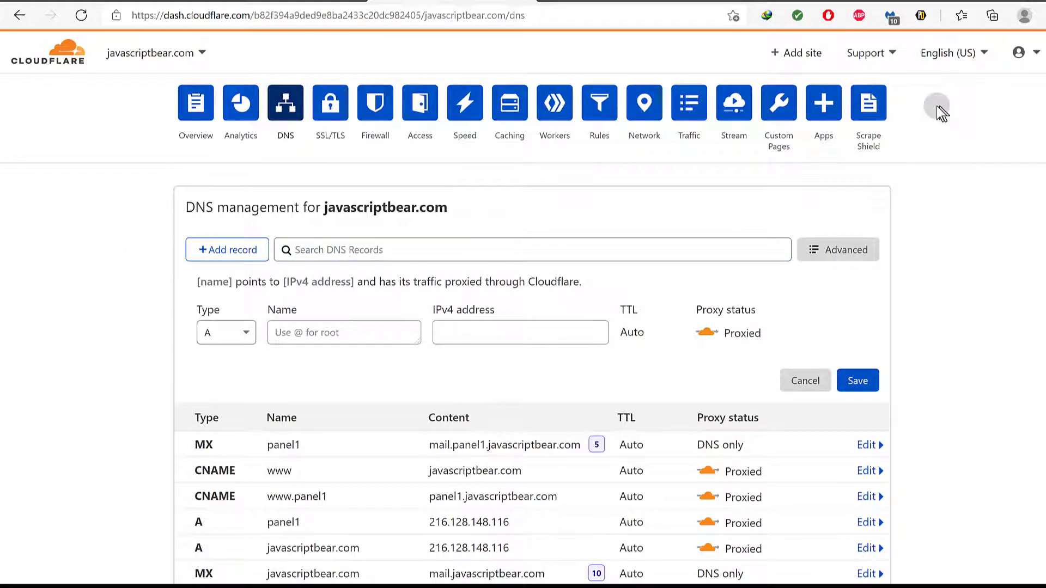
- Start adding a new site to the Cloudflare account from the javascriptbear.com dashboard
left_click(799, 55)
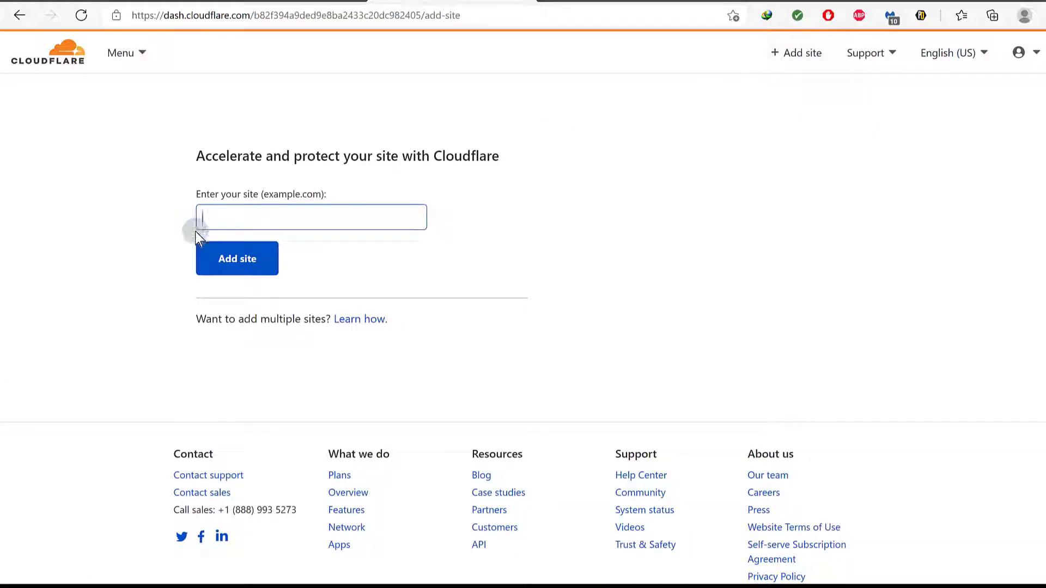
left_click(22, 17)
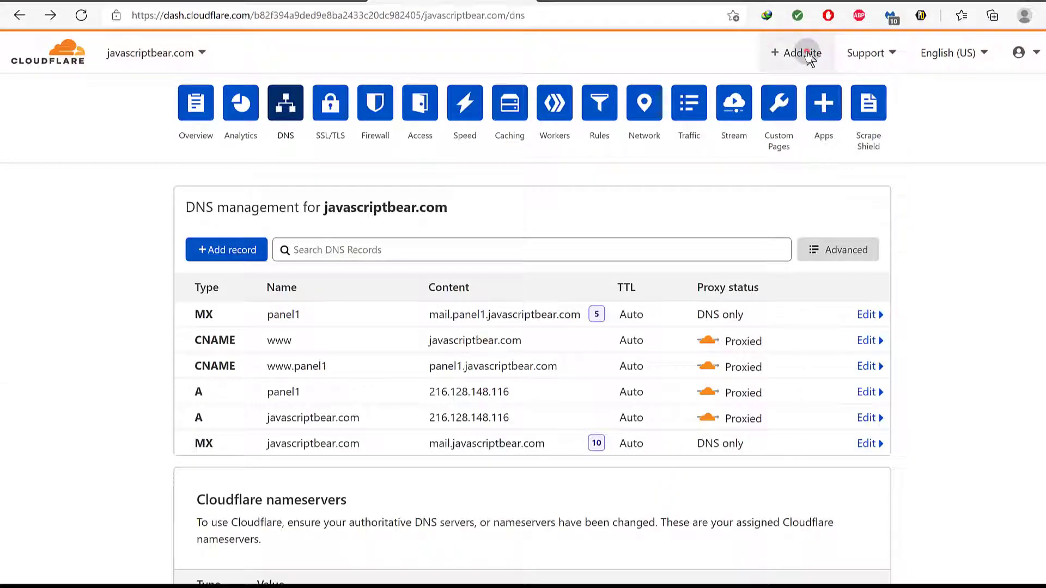
right_click(827, 57)
left_click(711, 53)
left_click(791, 57)
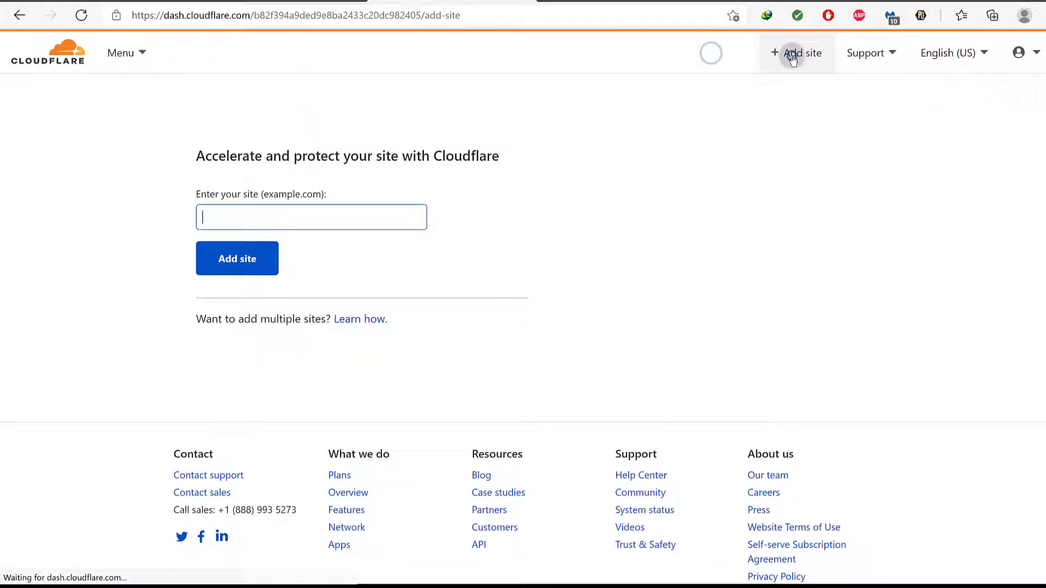
- Add examplec.com on the Free plan and let the DNS quick scan run
left_click(230, 216)
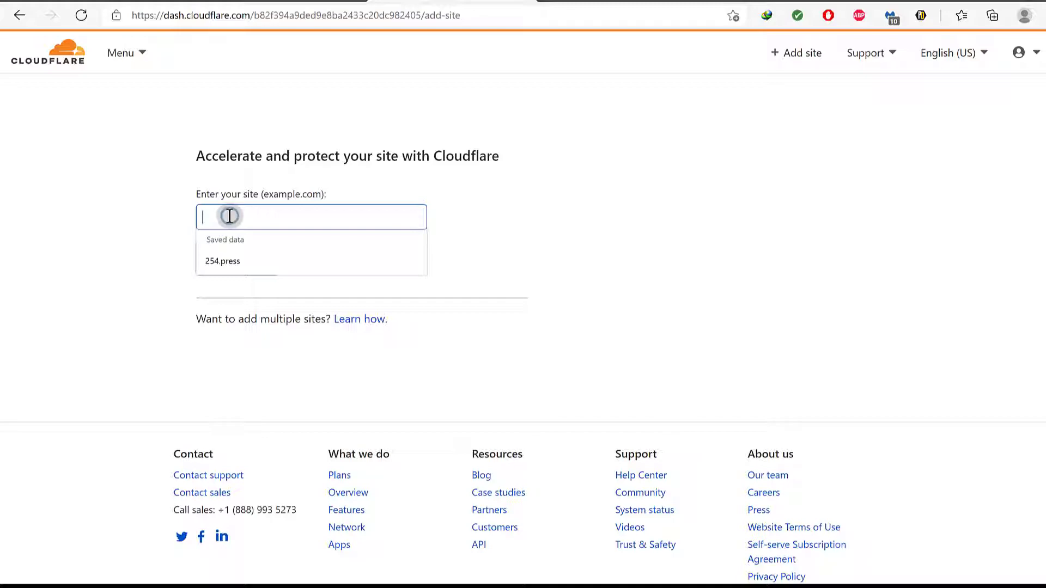
type("examplec.com")
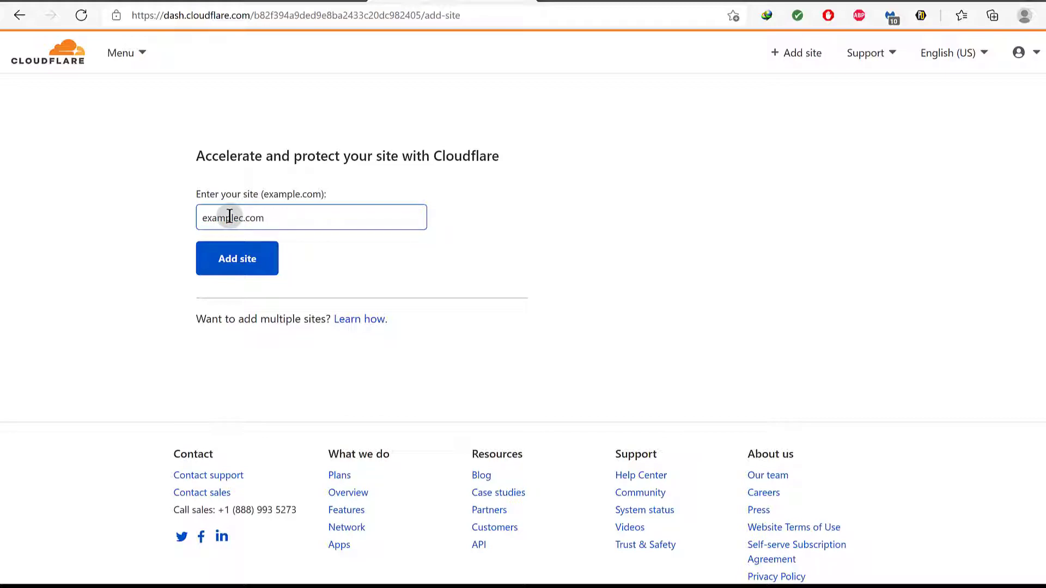
left_click(253, 265)
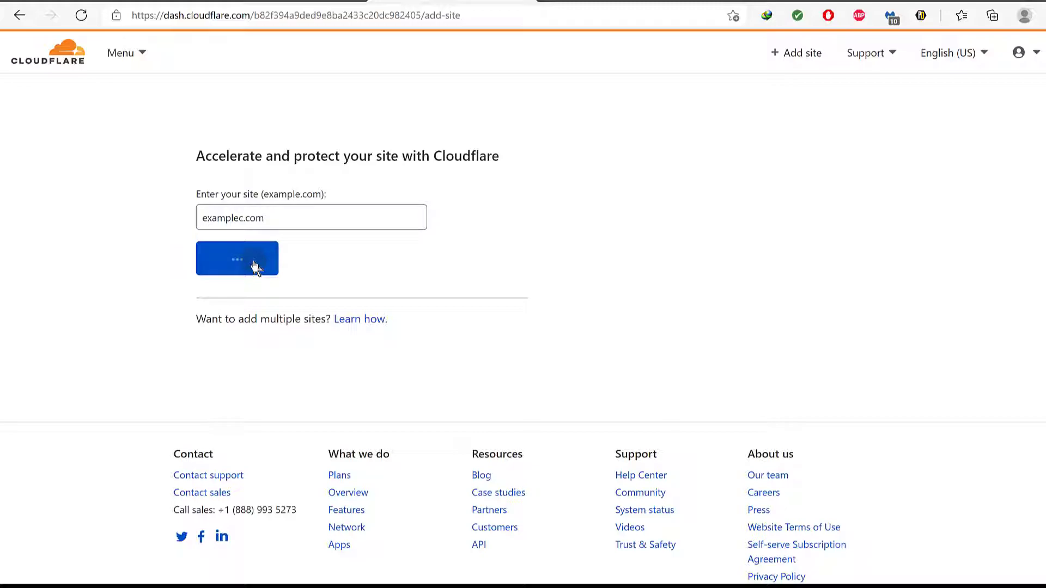
scroll(328, 339, "down", 3)
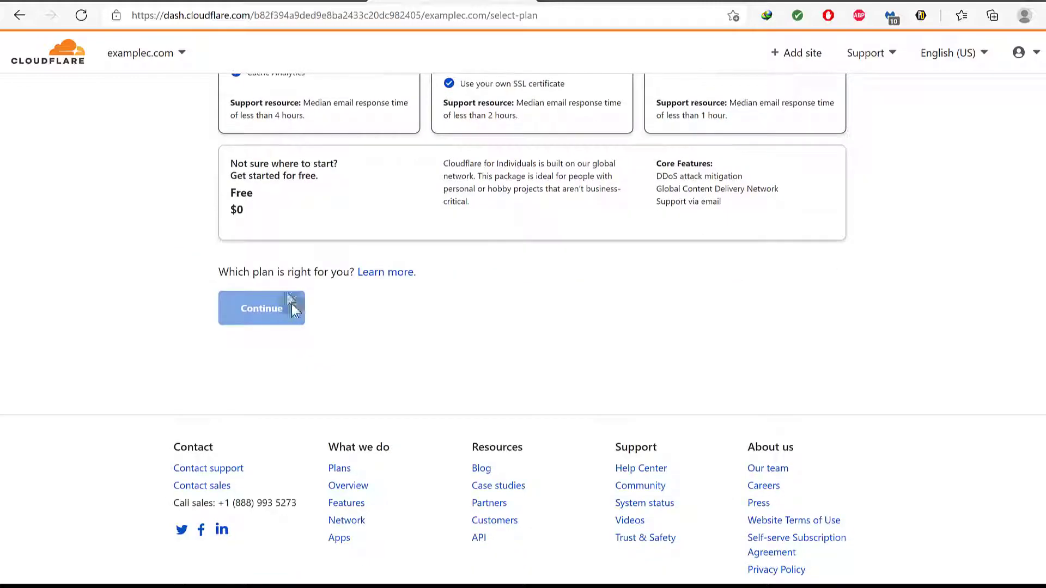
left_click(271, 193)
left_click(264, 316)
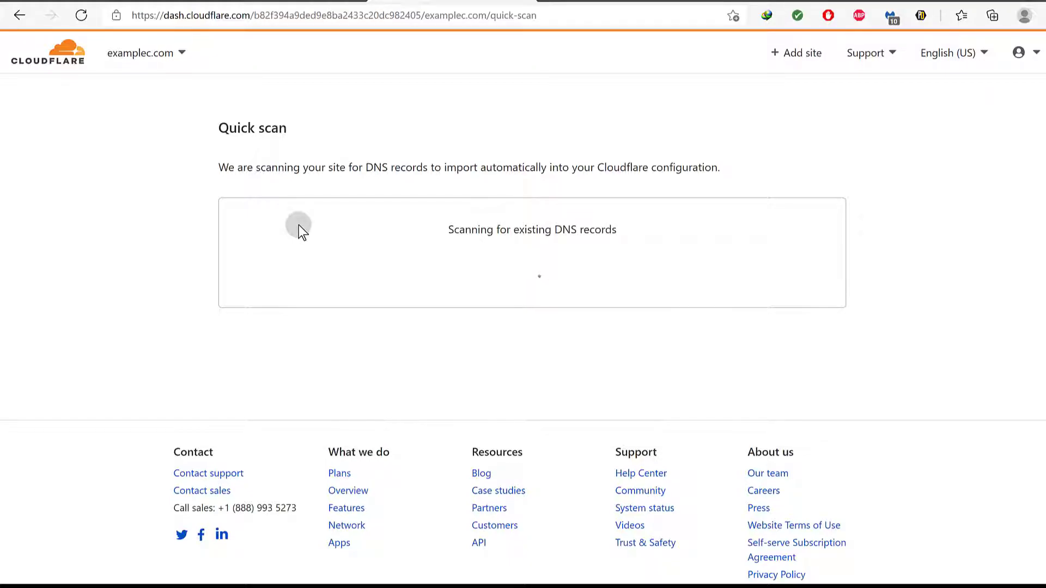
scroll(424, 229, "down", 1)
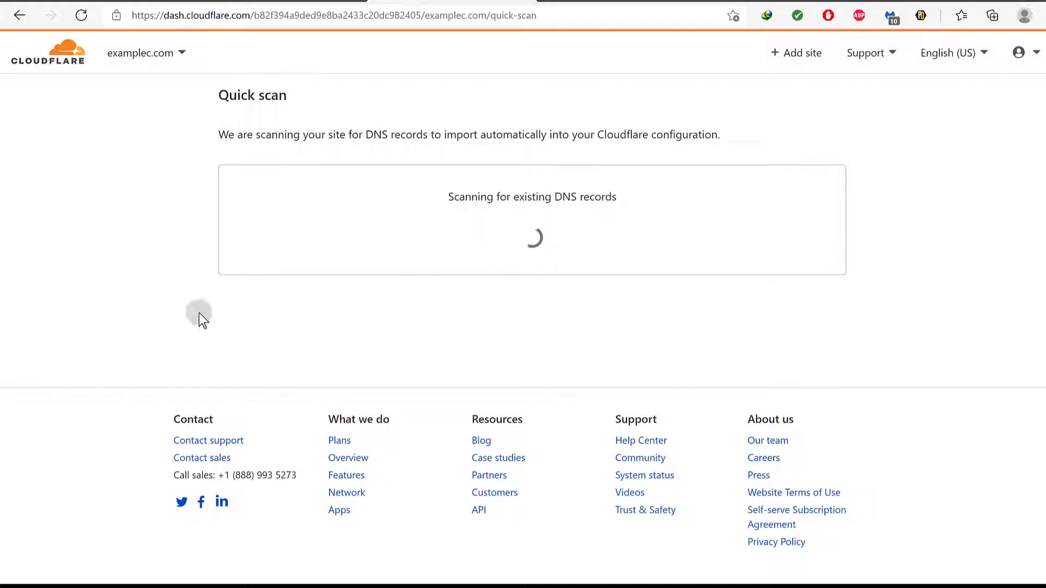
- Switch Cloudflare to javascriptbear.com's DNS records, then return to Virtualmin's finished setup results
left_click(182, 52)
left_click(212, 245)
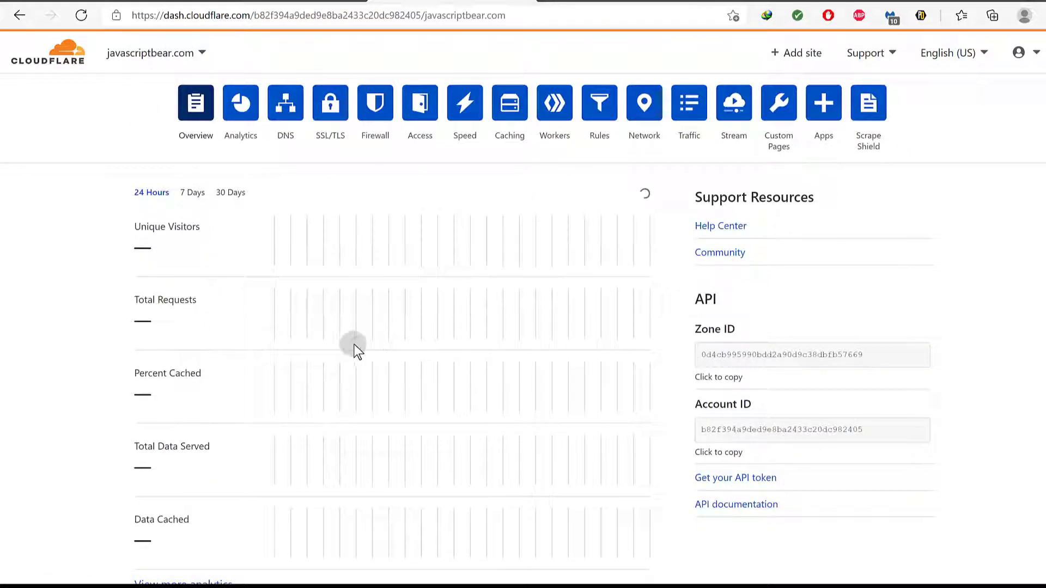
left_click(290, 108)
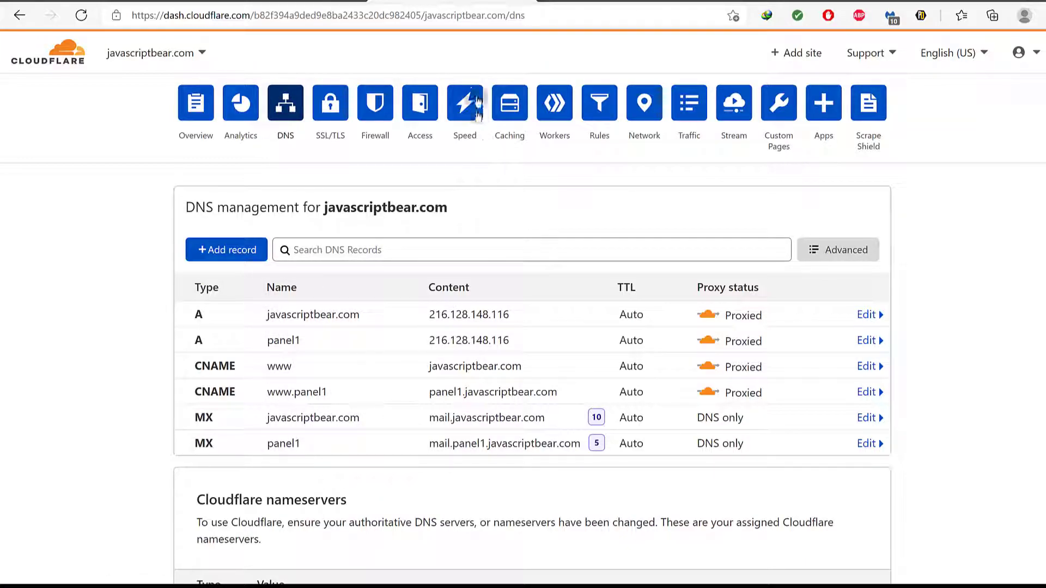
key("ctrl+Tab")
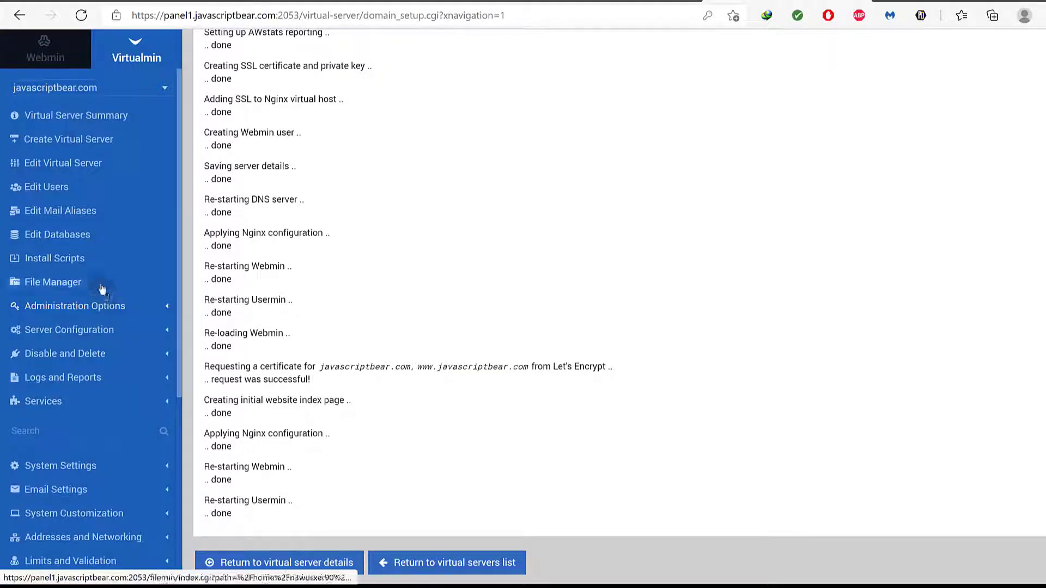
- Open javascriptbear.com's DNS Records from Server Configuration in a new browser tab
left_click(104, 334)
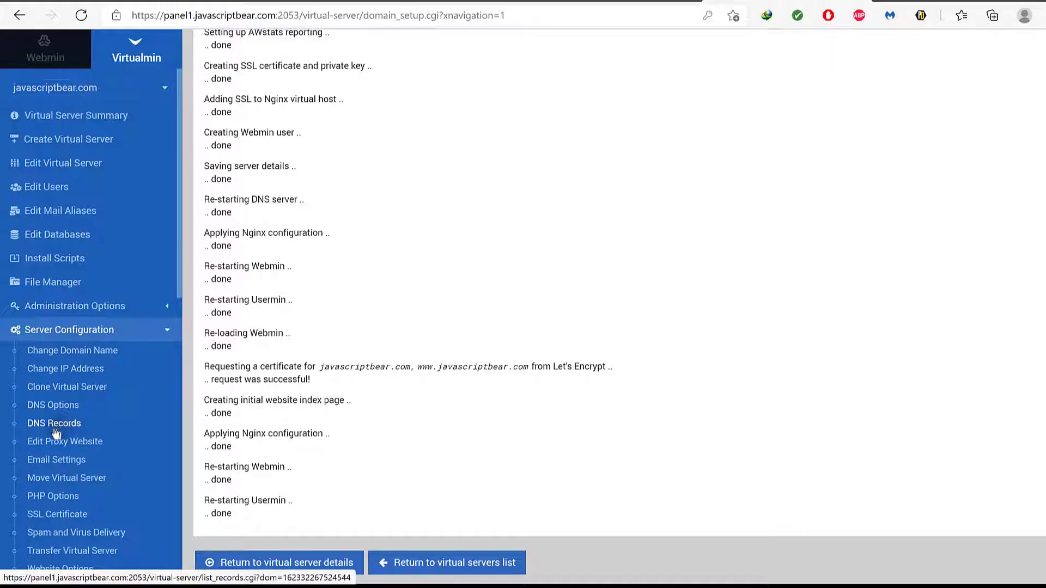
right_click(50, 426)
left_click(105, 173)
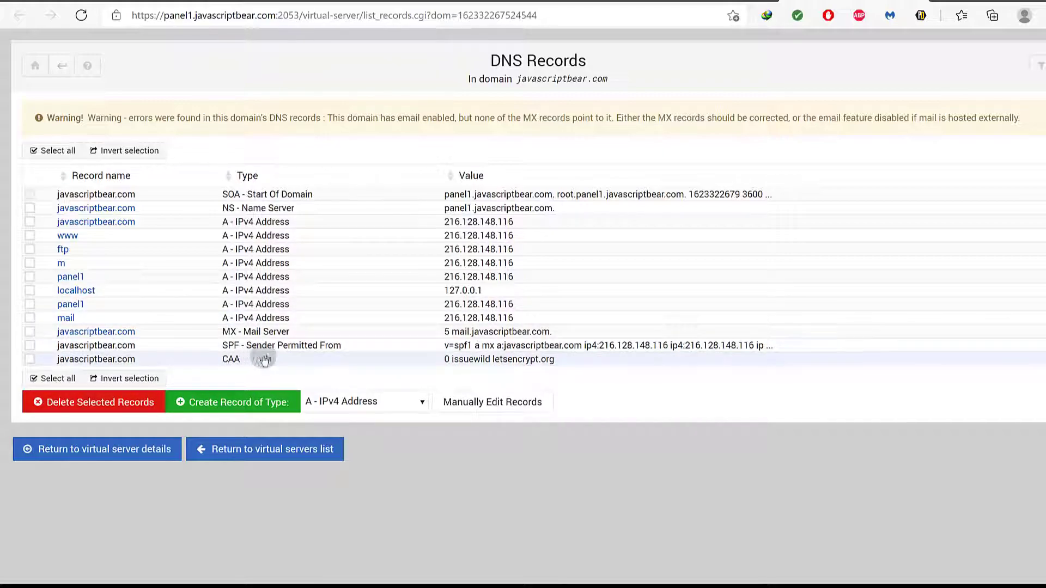
left_click(400, 4)
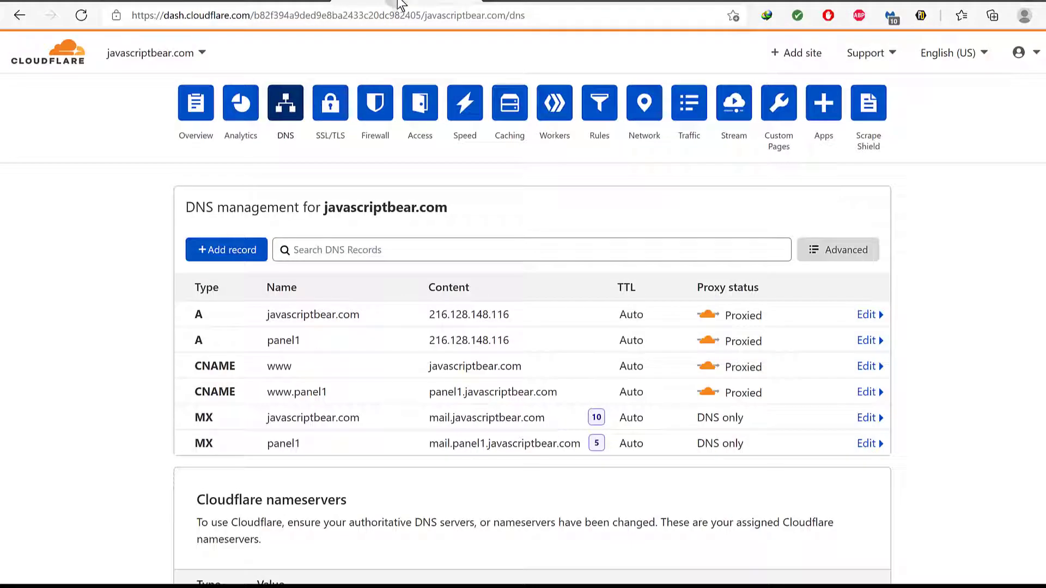
left_click(231, 251)
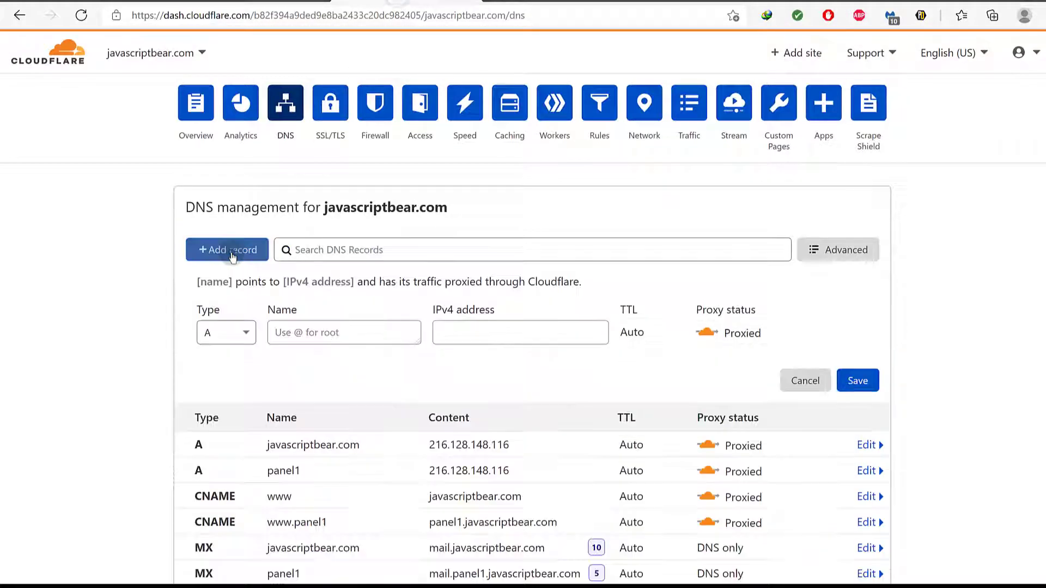
left_click(244, 334)
left_click_drag(245, 388, 249, 474)
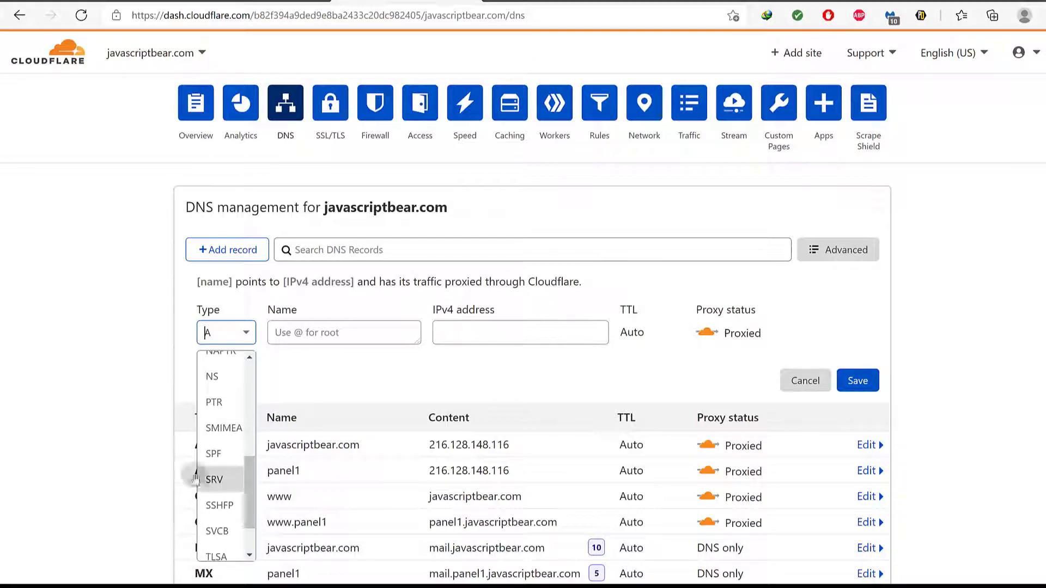
left_click(115, 436)
scroll(303, 370, "down", 3)
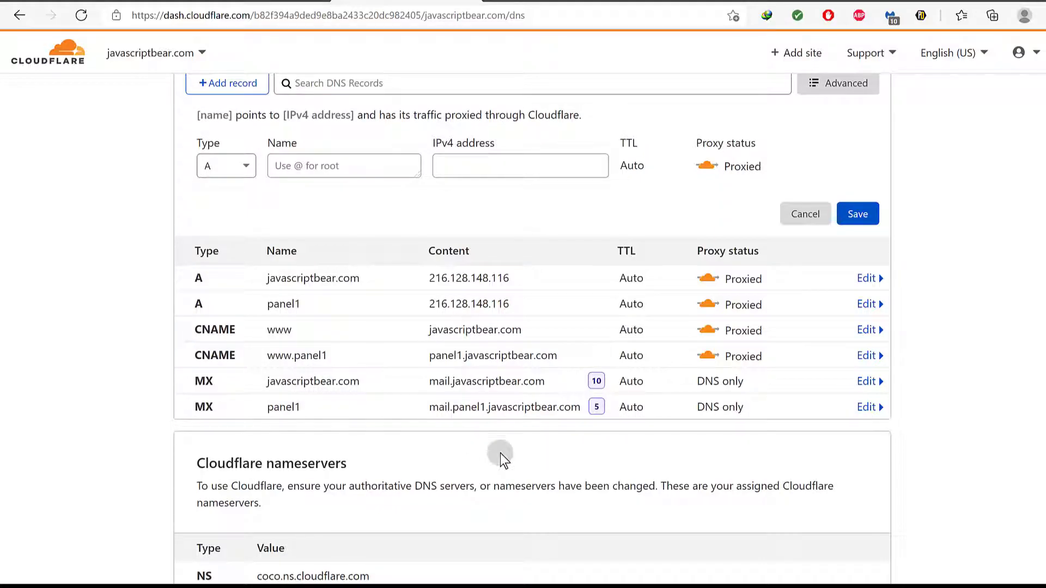
scroll(581, 449, "up", 3)
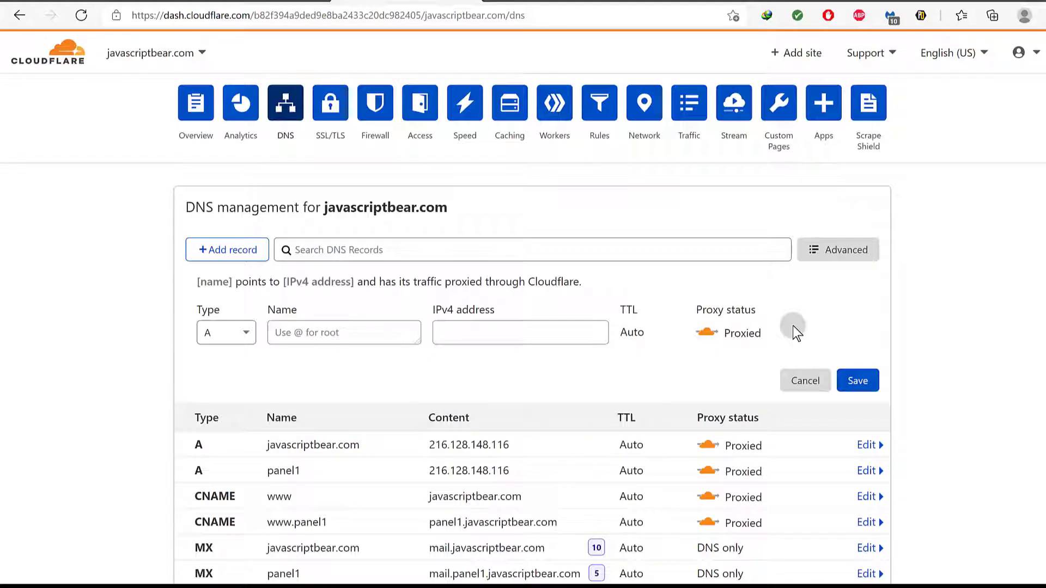
key("ctrl+Tab")
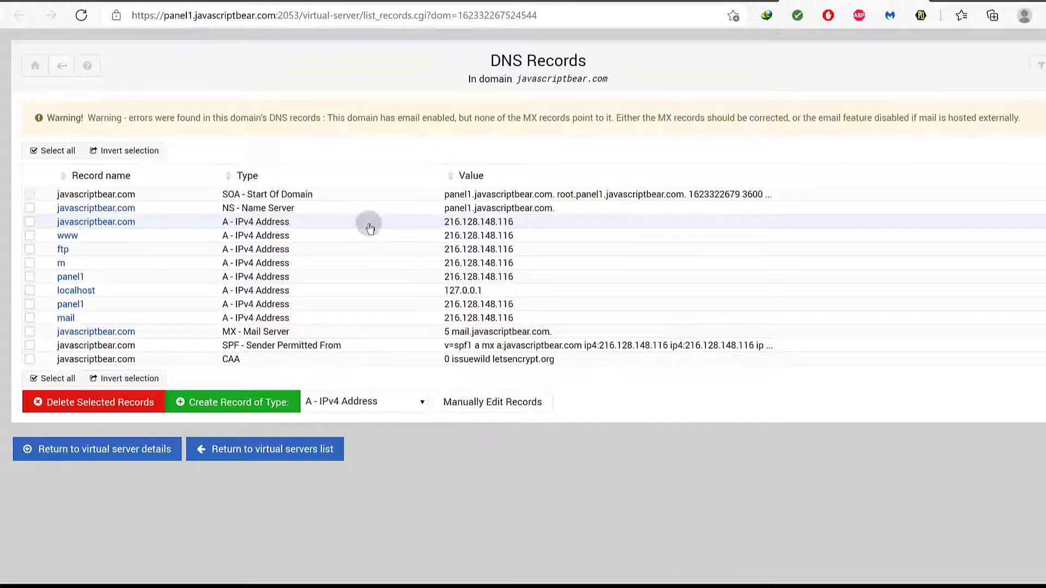
- Return to the server setup log and open javascriptbear.com's Install Scripts list
key("ctrl+Tab")
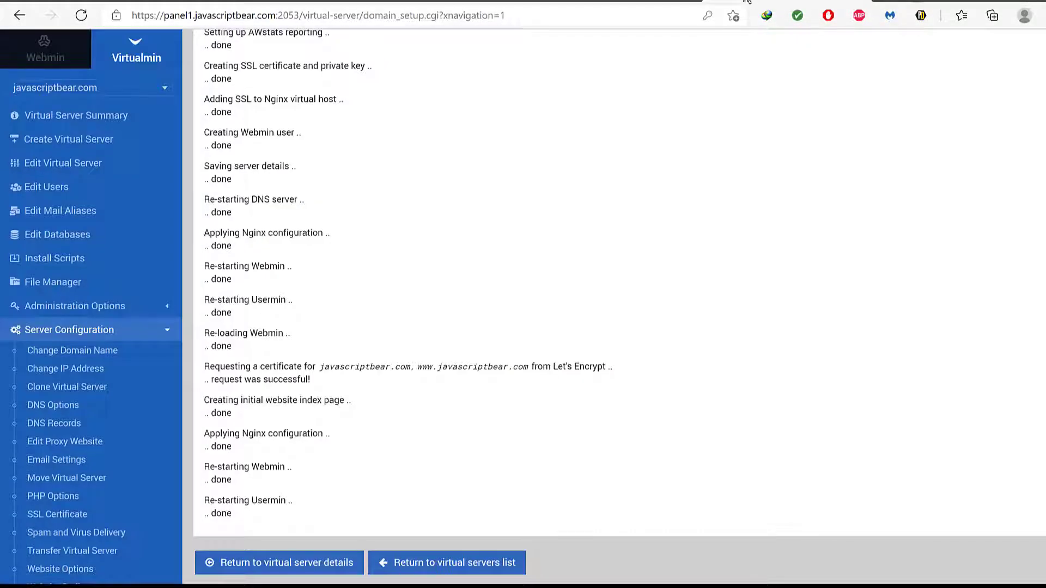
scroll(257, 317, "up", 6)
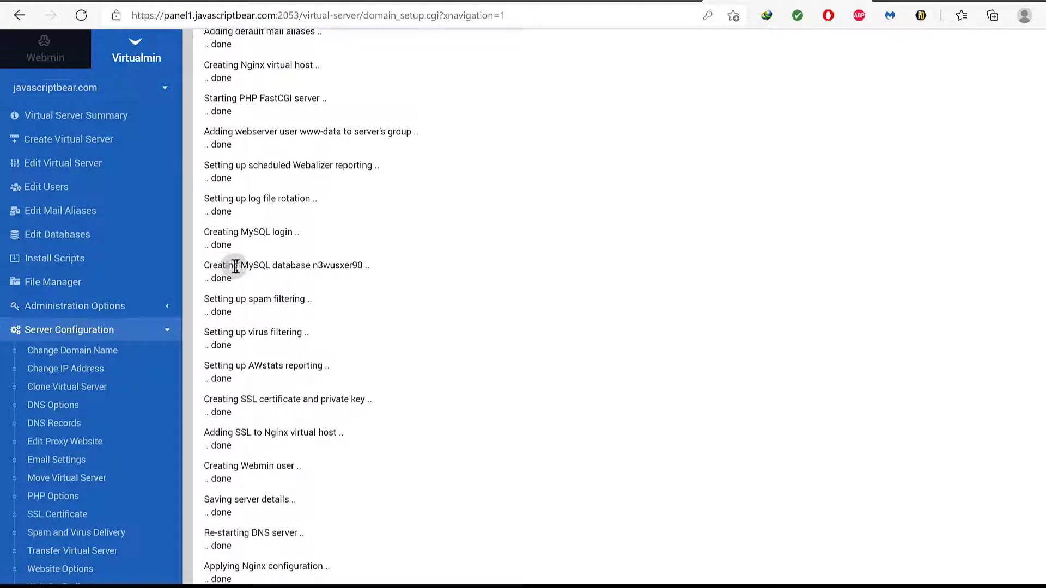
left_click(52, 261)
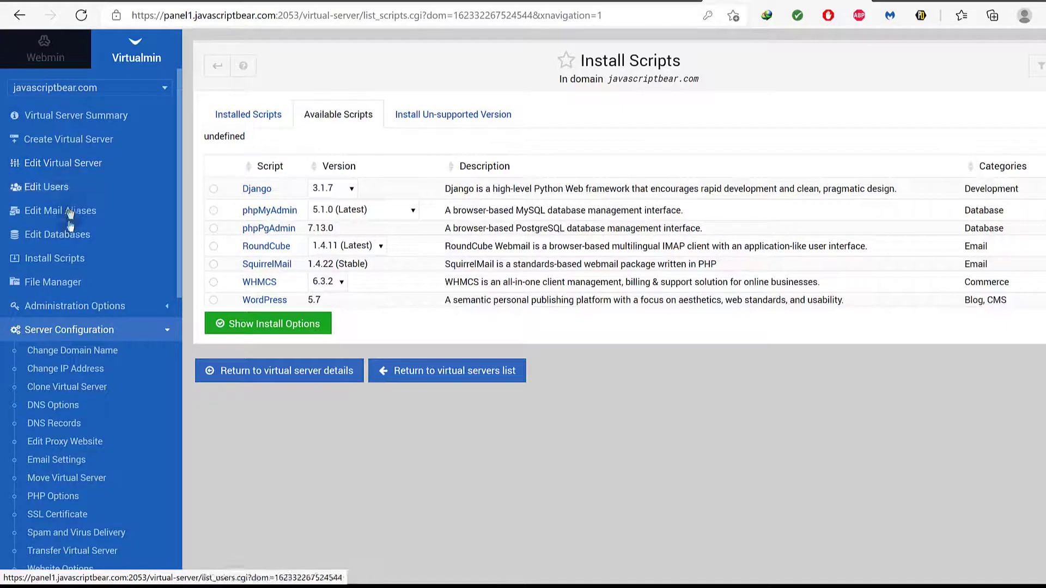
- Open the sidebar's File Manager link in a new browser tab to reach the server's public_html folder
right_click(52, 281)
left_click(98, 285)
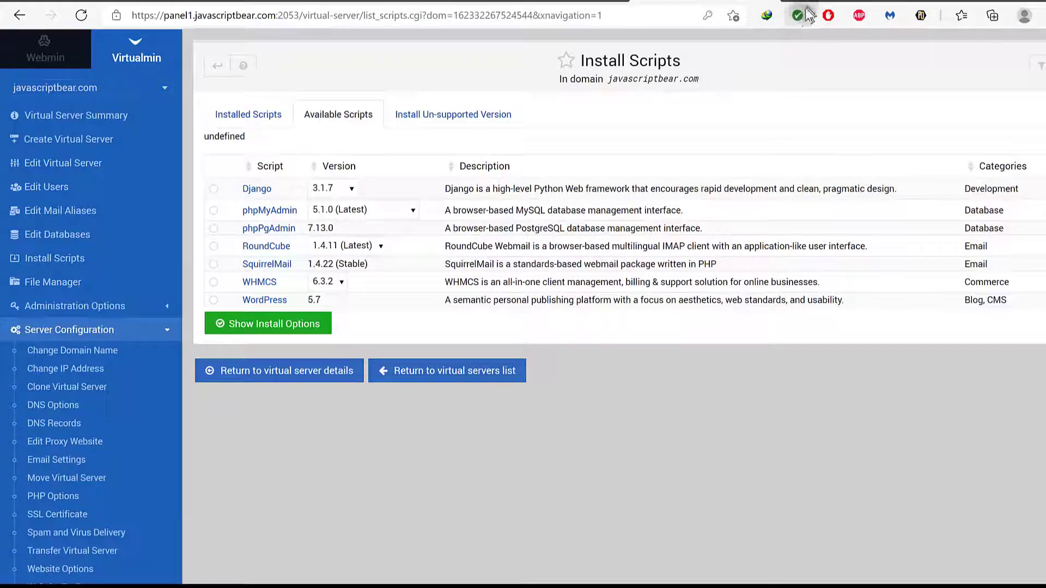
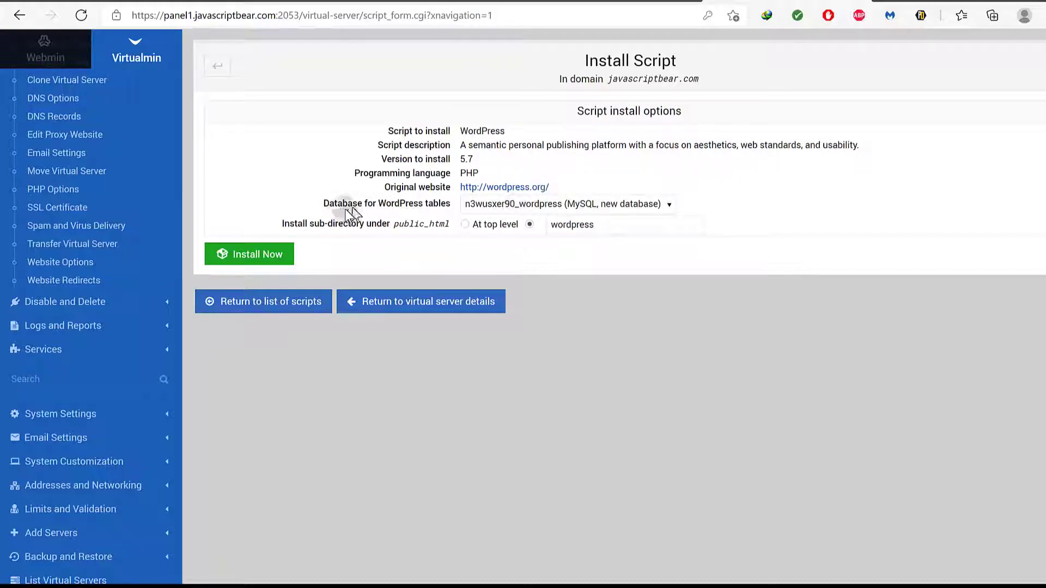
- Check the Database choices unchanged, then open javascriptbear.com's Edit Databases list in a new tab
left_click(517, 205)
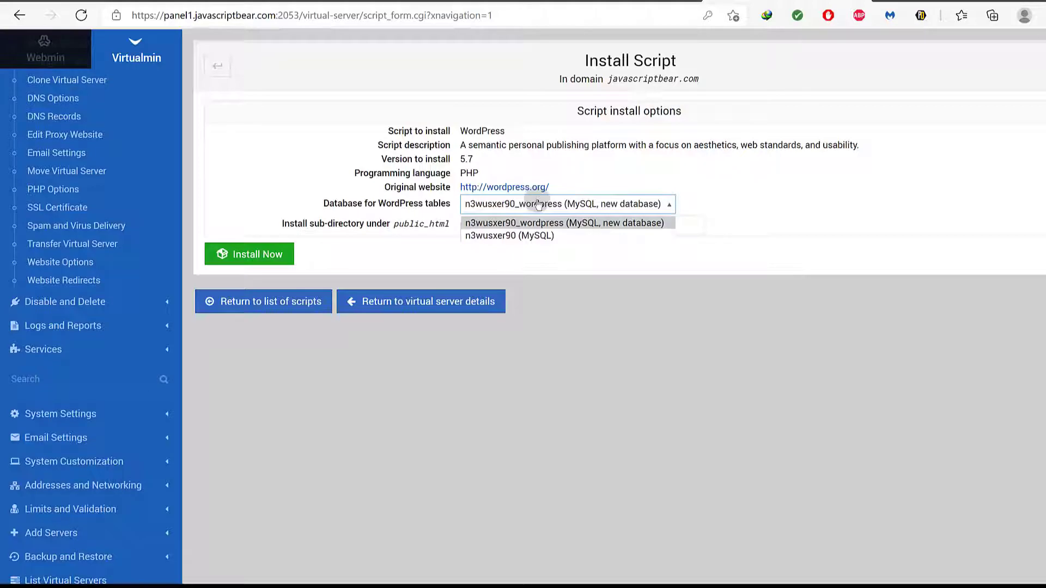
left_click(260, 479)
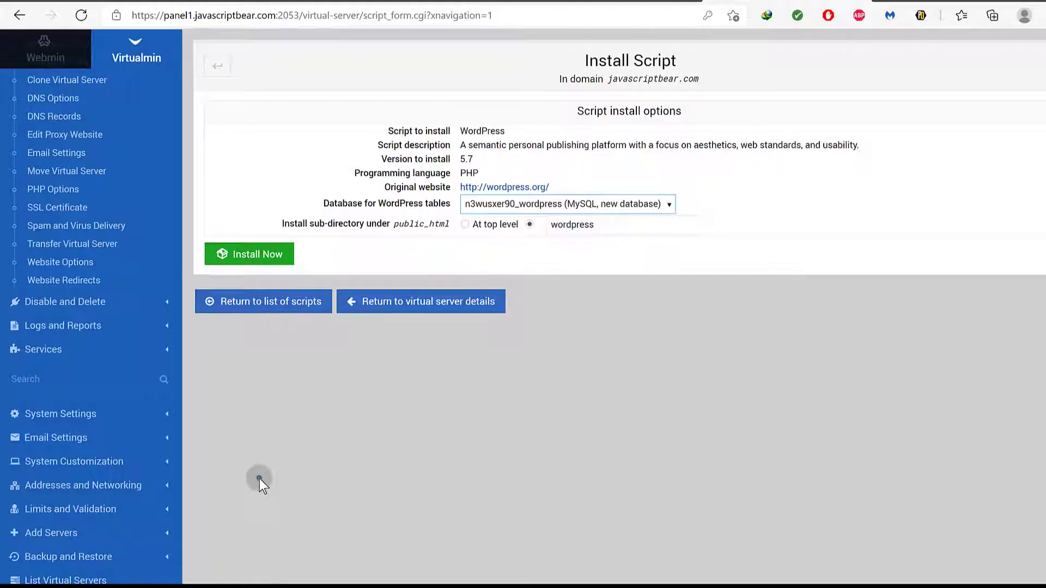
scroll(70, 226, "up", 5)
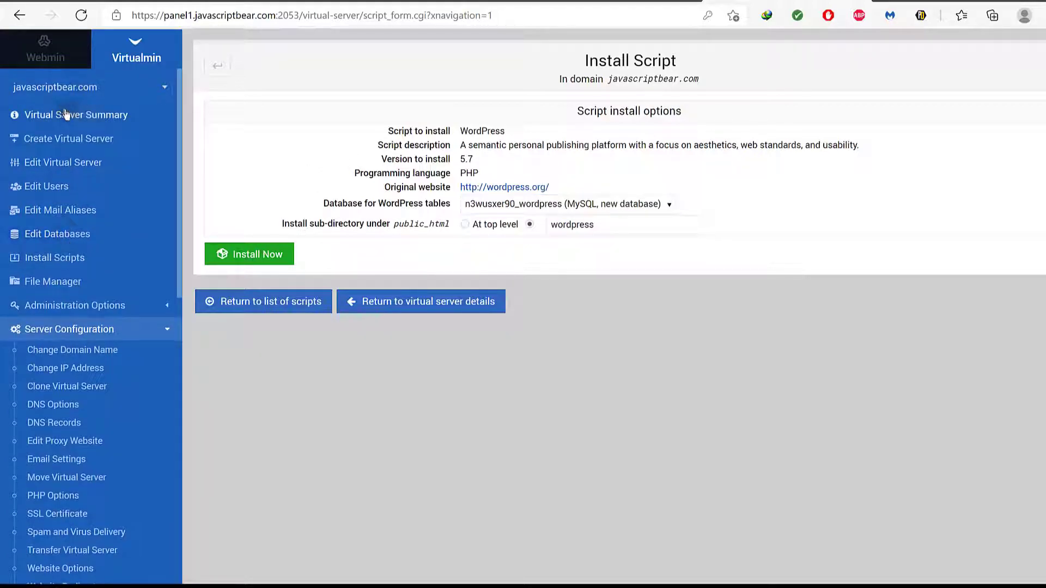
right_click(50, 234)
left_click(96, 249)
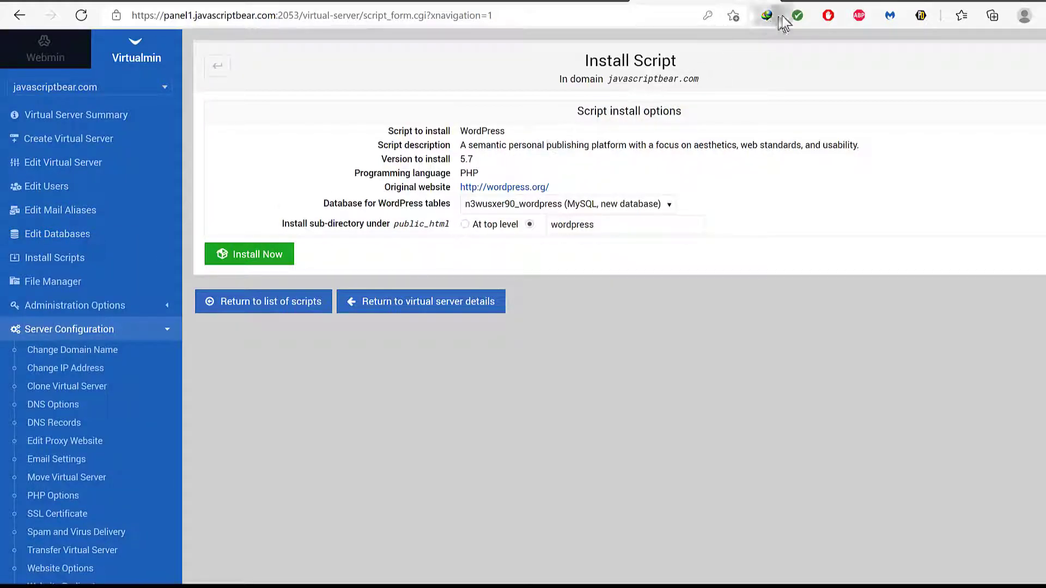
left_click(812, 2)
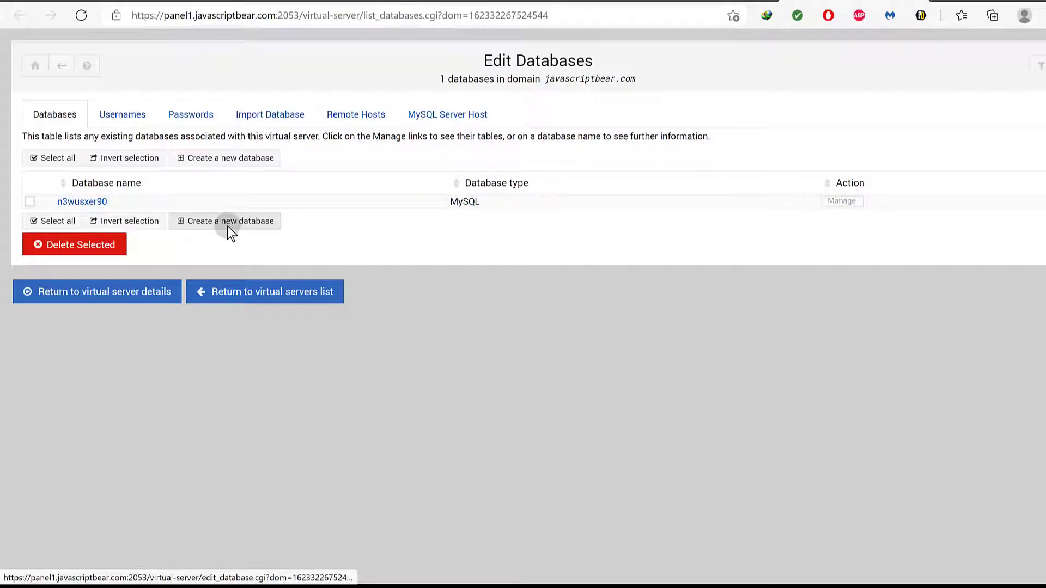
- Set the database login to a new username and reveal the MySQL database password
left_click(132, 112)
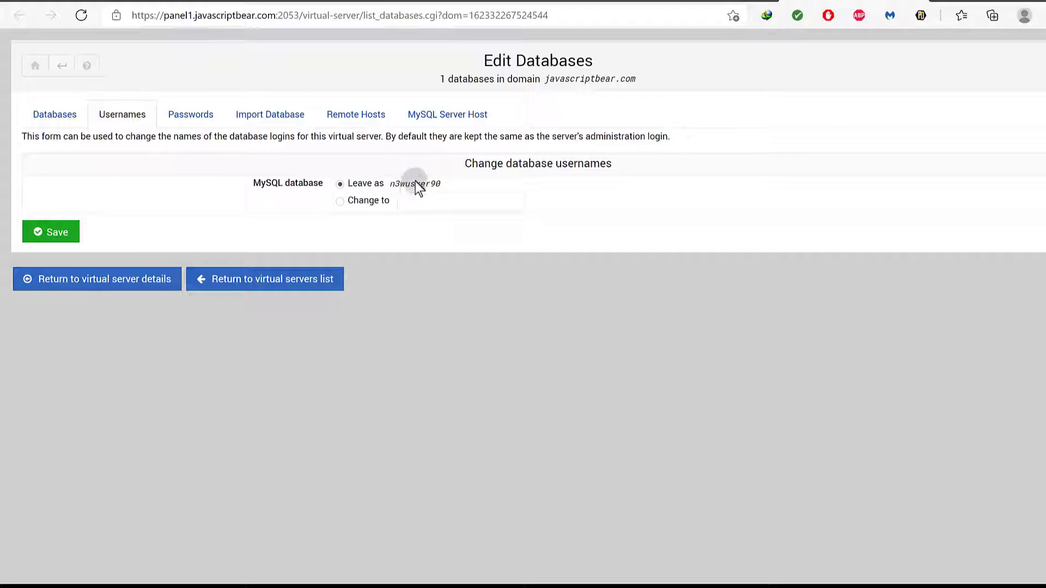
left_click(352, 200)
left_click(184, 111)
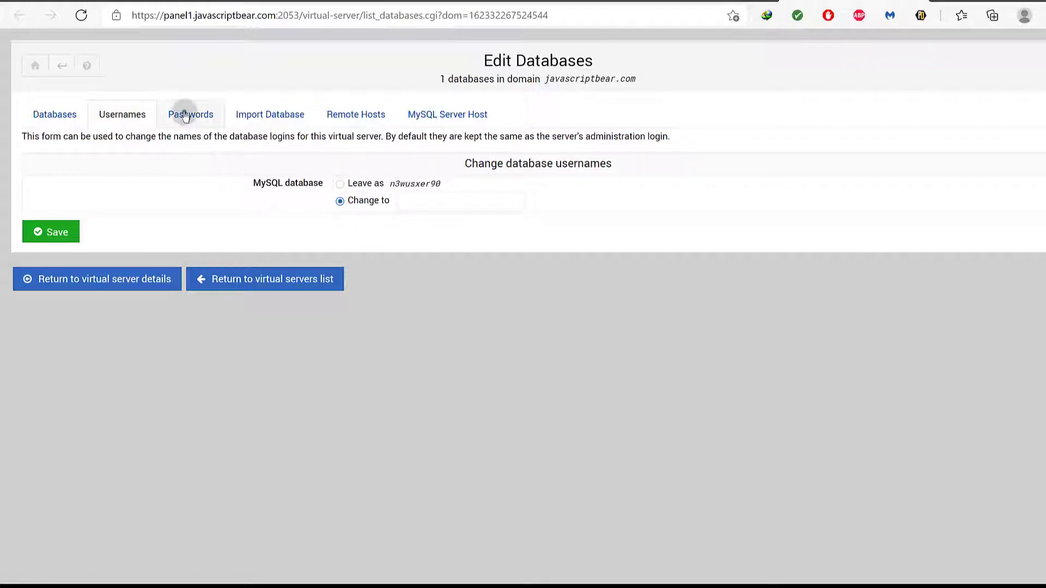
left_click(461, 188)
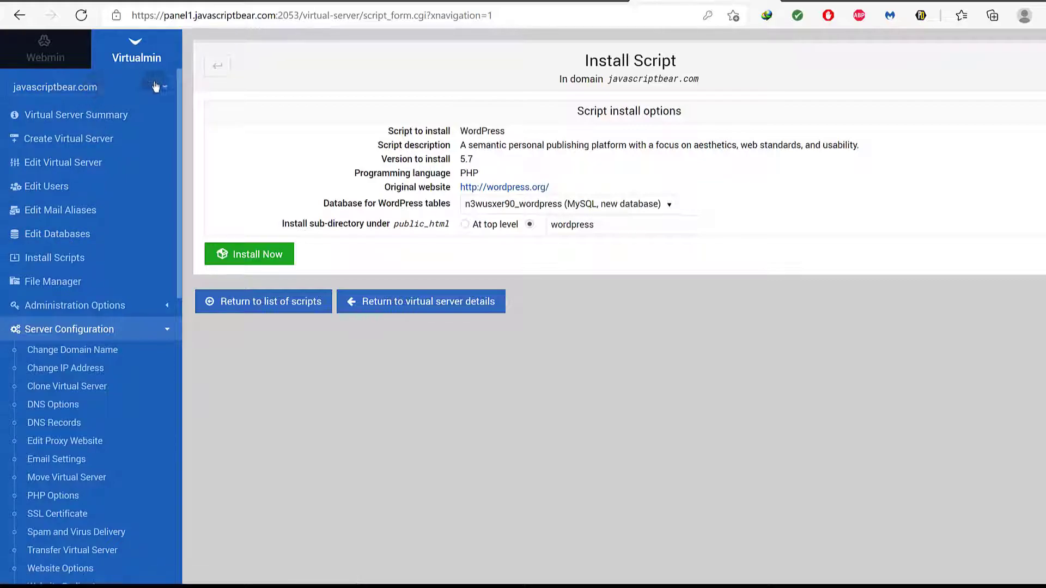
- Install WordPress at the top level of public_html instead of the wordpress sub-directory
left_click(87, 88)
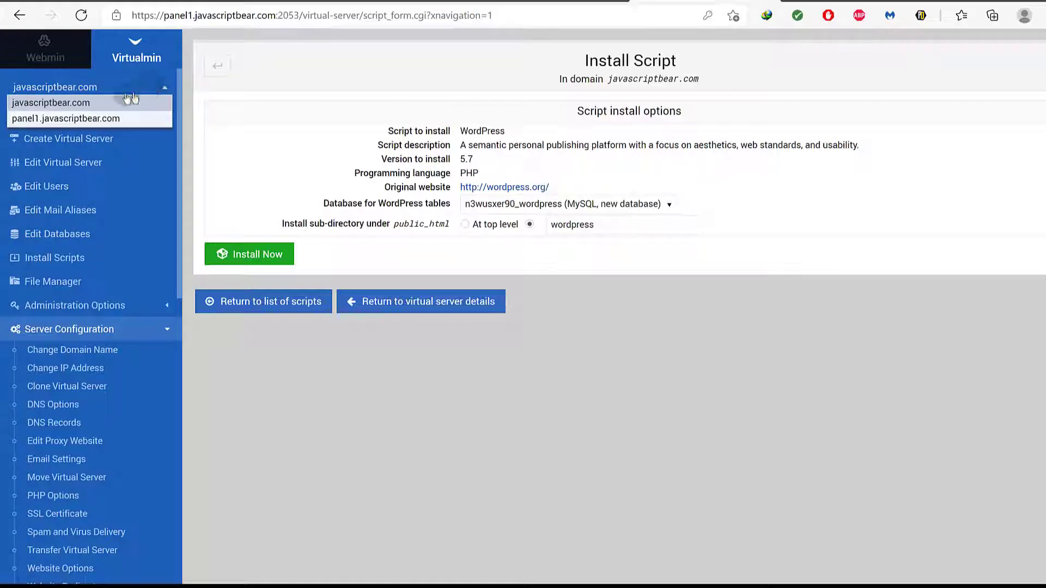
left_click(188, 81)
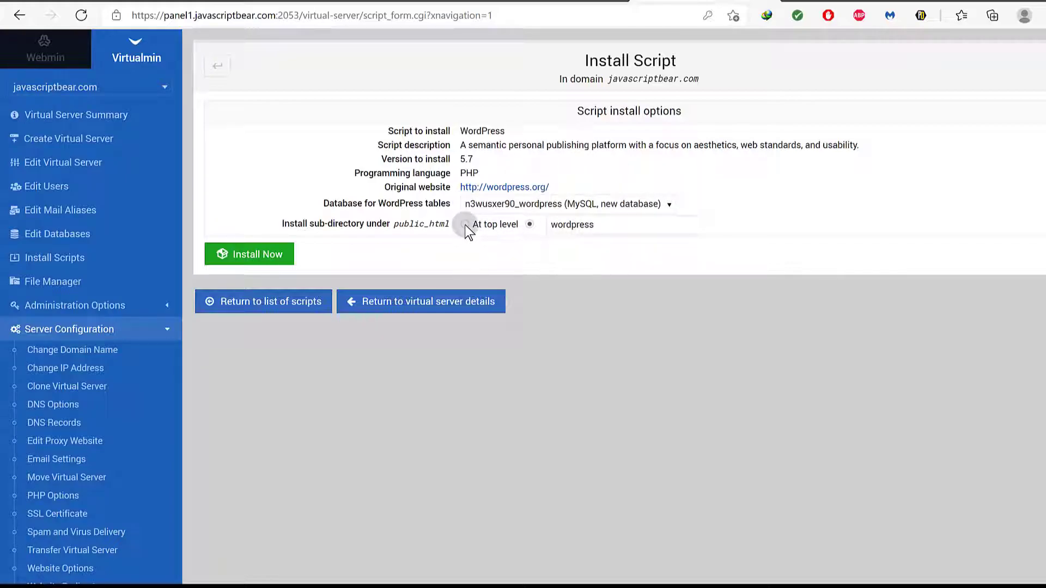
left_click_drag(594, 226, 551, 229)
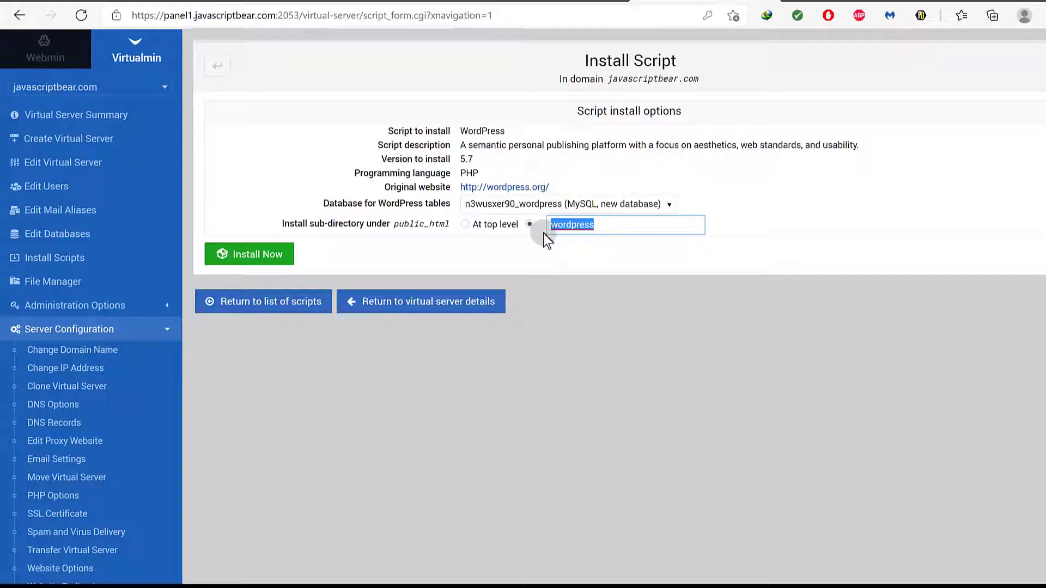
left_click(467, 225)
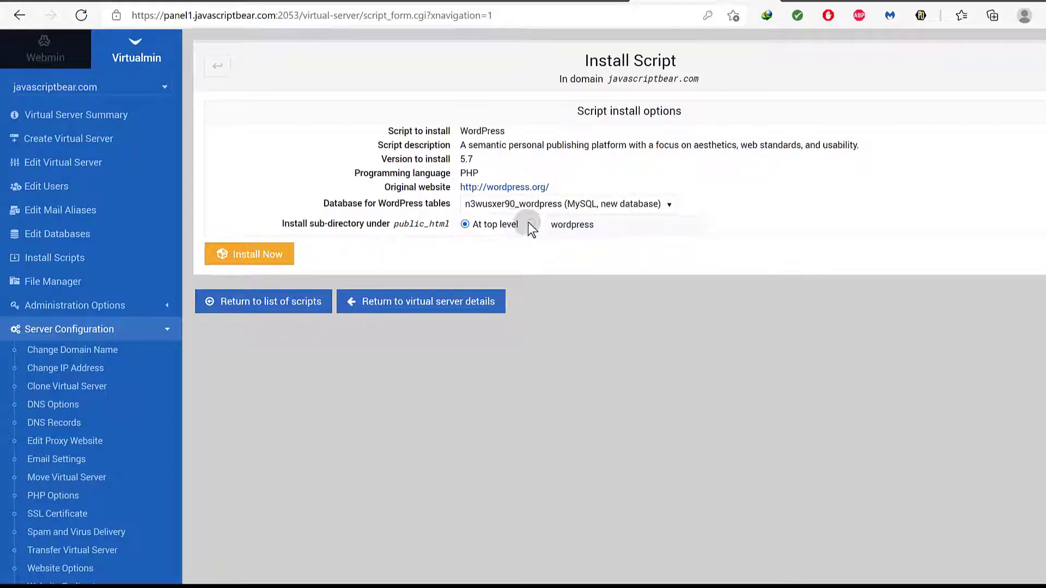
left_click(244, 252)
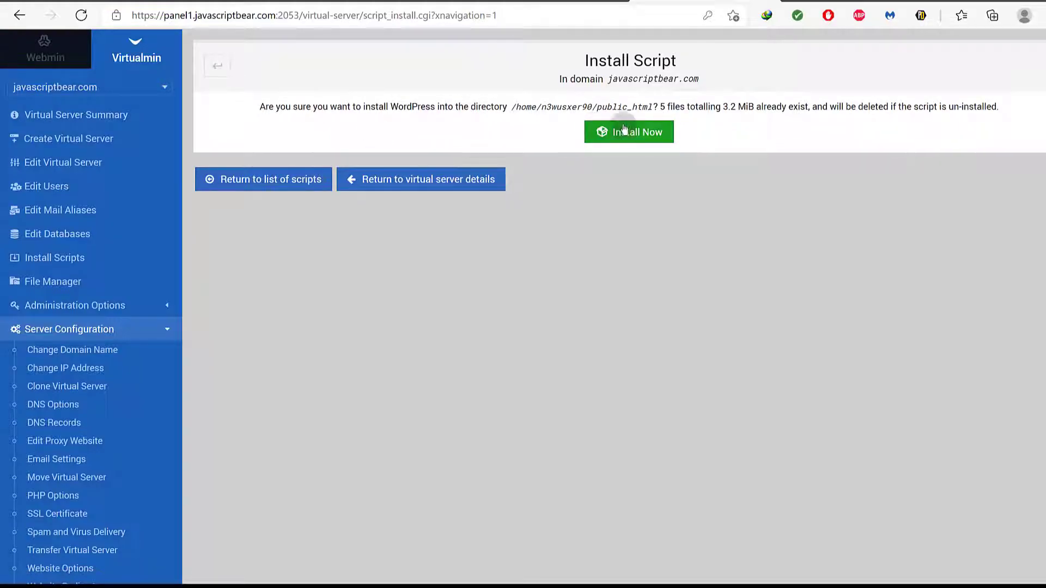
- Confirm the WordPress 5.7 install into public_html, then go to the javascriptbear.com site tab
left_click(637, 139)
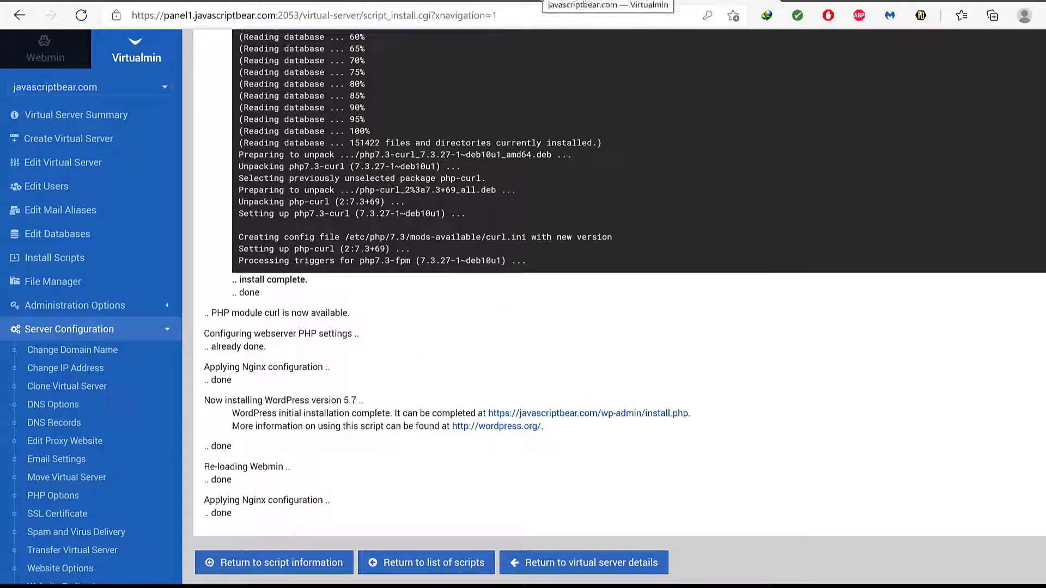
left_click(542, 1)
- Reload javascriptbear.com and begin the WordPress setup in English
left_click(82, 15)
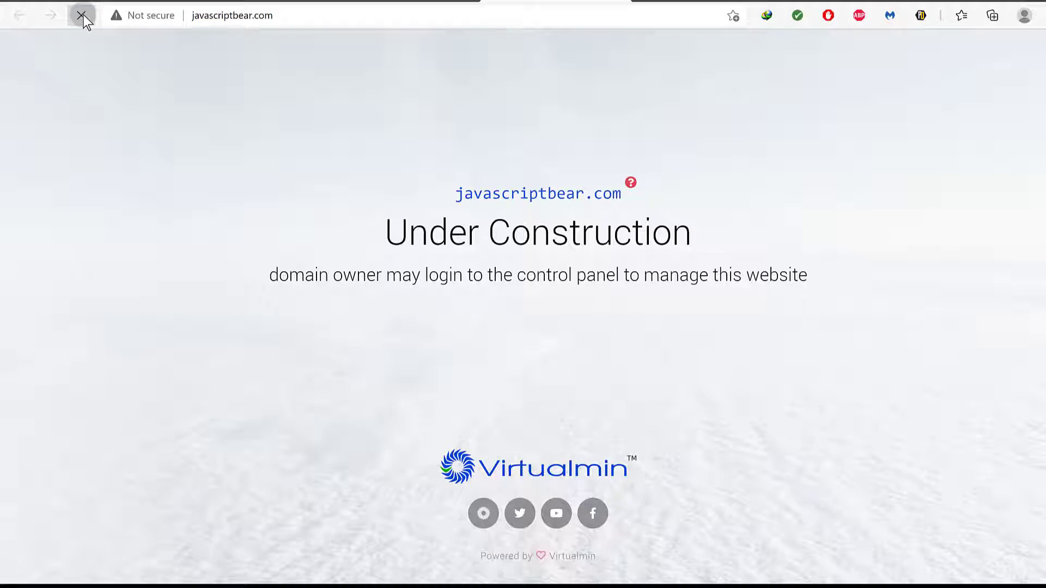
left_click(365, 210)
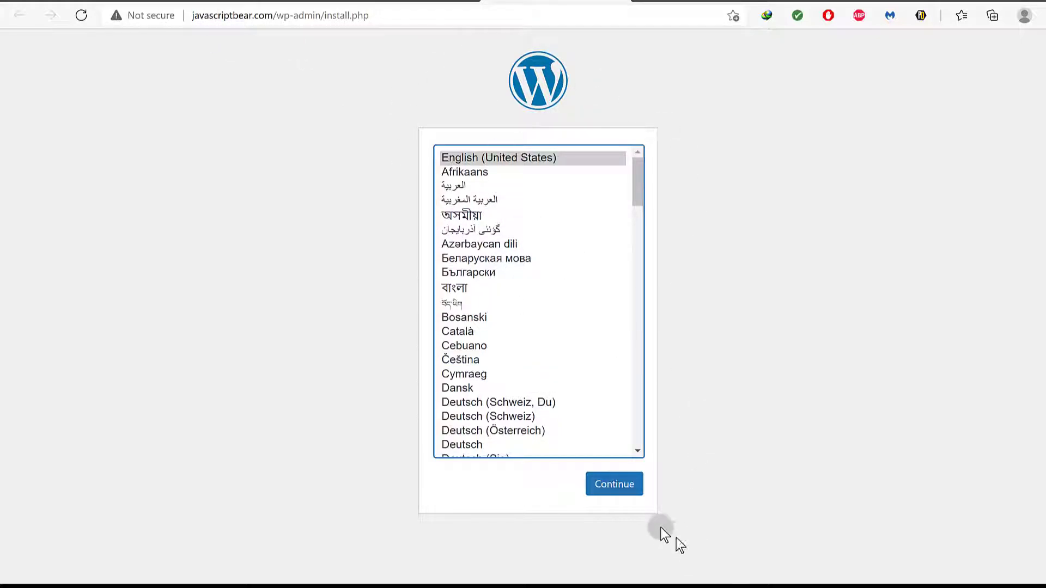
left_click(621, 490)
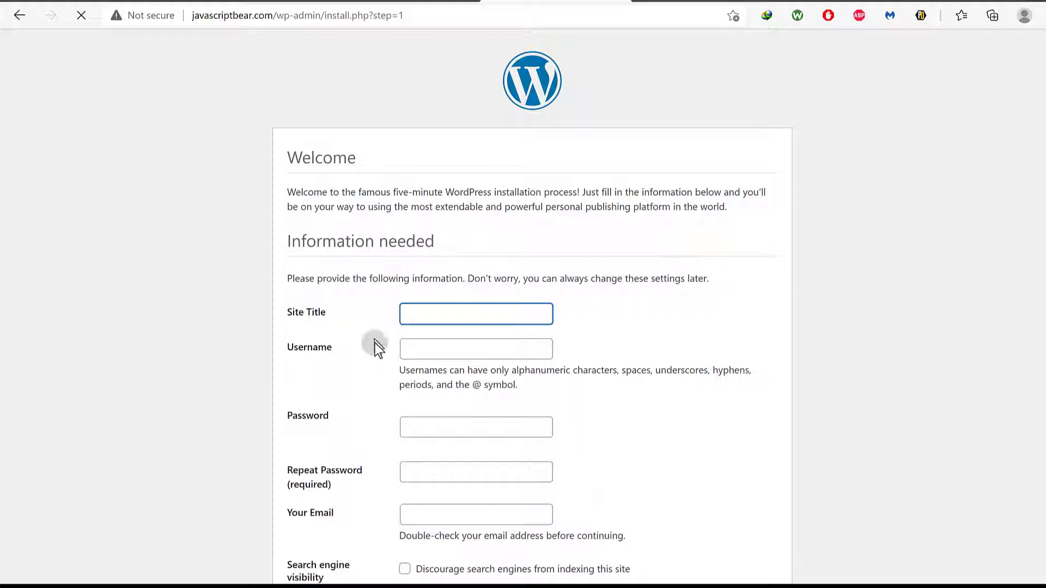
- Enter site title Sample, an admin username and a confirmed weak password
scroll(540, 261, "down", 1)
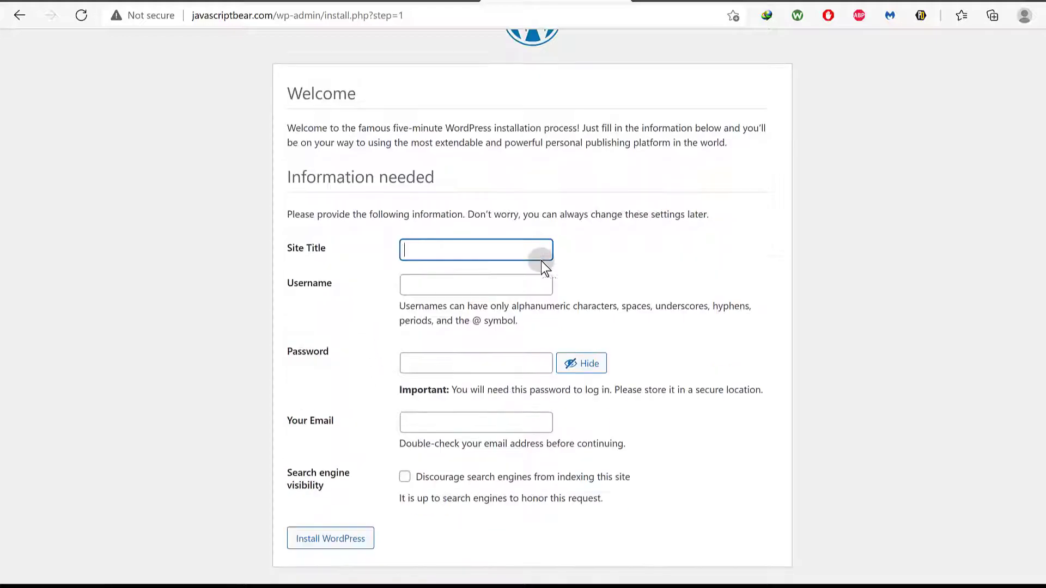
left_click(417, 248)
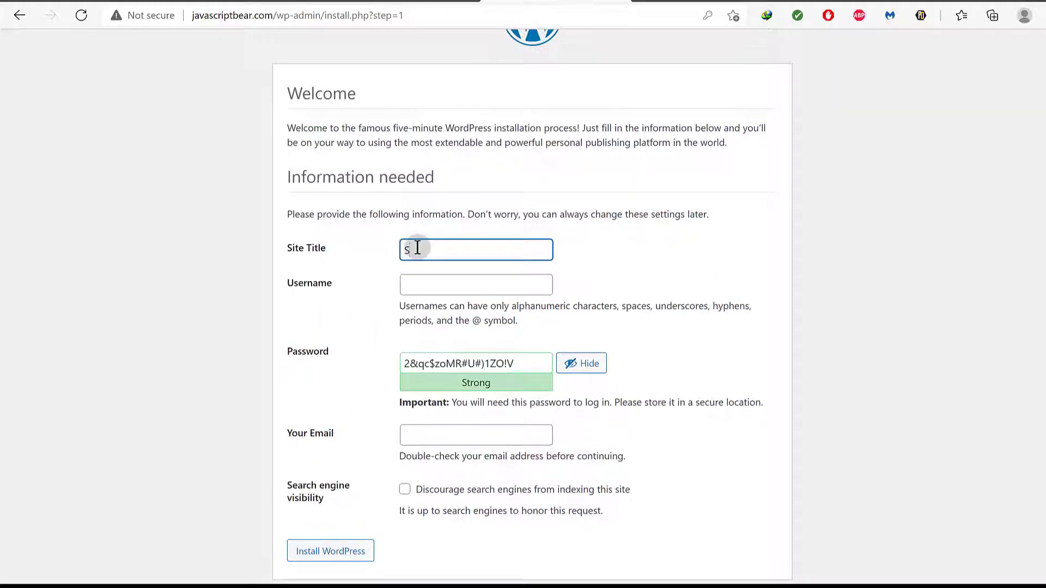
left_click(435, 285)
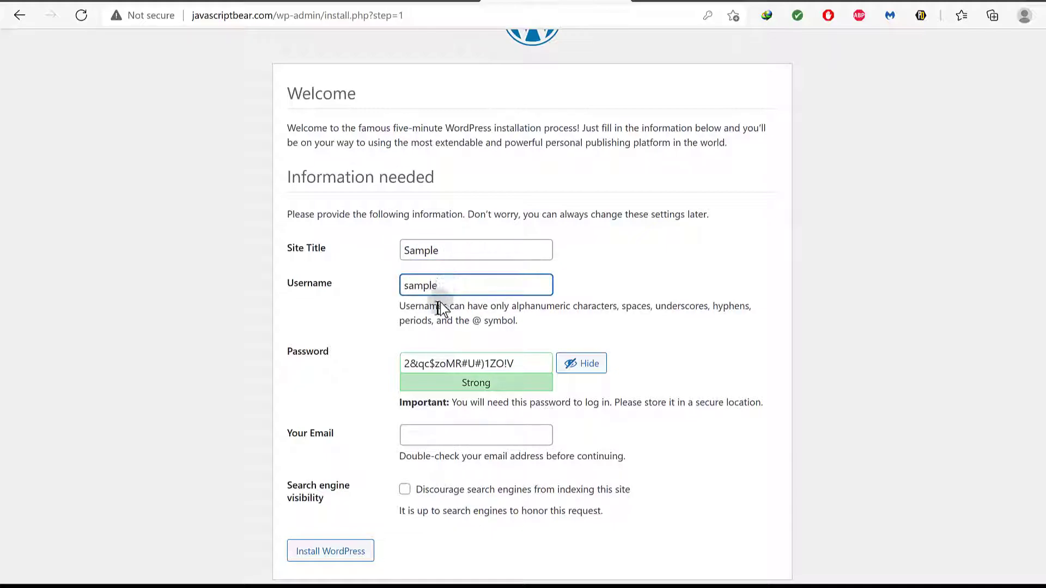
scroll(425, 334, "down", 1)
left_click(430, 351)
triple_click(432, 351)
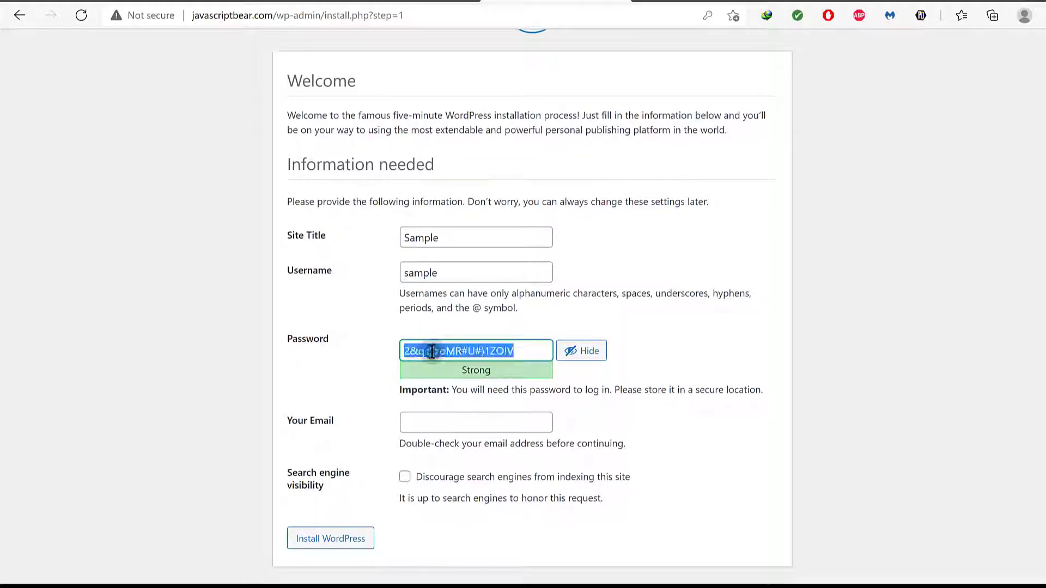
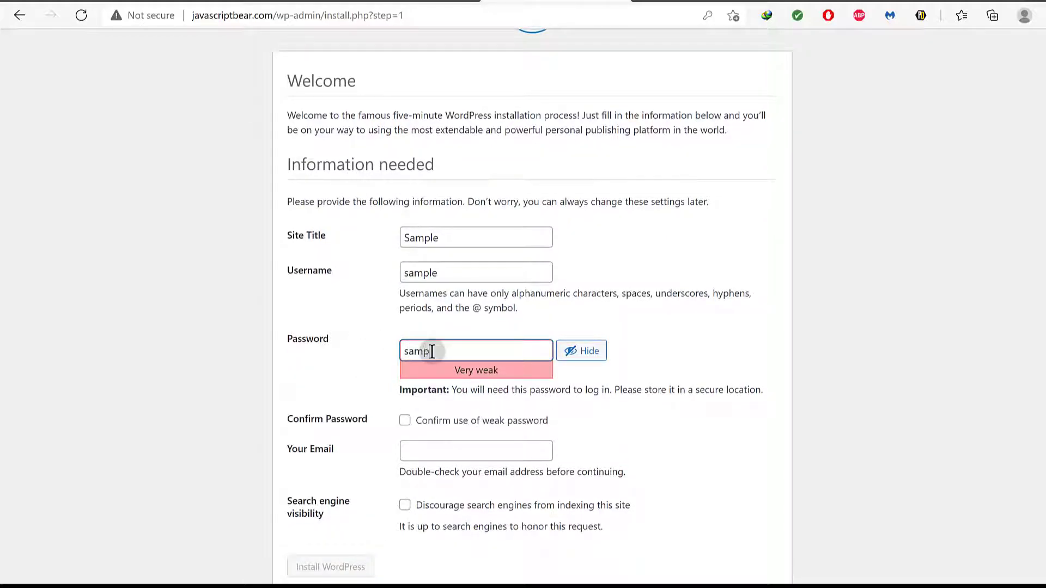
left_click(404, 424)
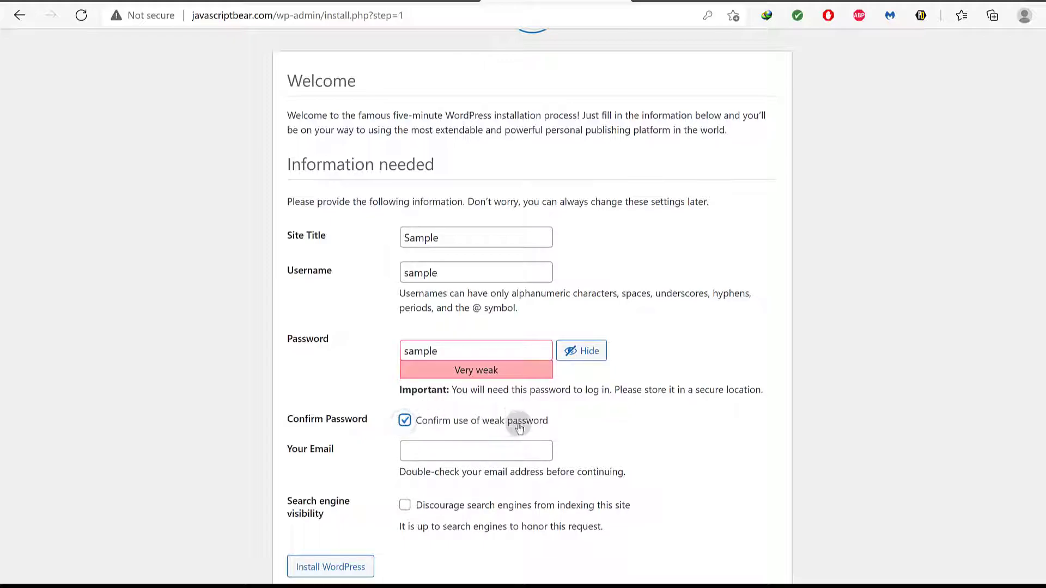
- Add the admin e-mail, discourage search engine indexing, and run the WordPress installation
scroll(424, 435, "down", 1)
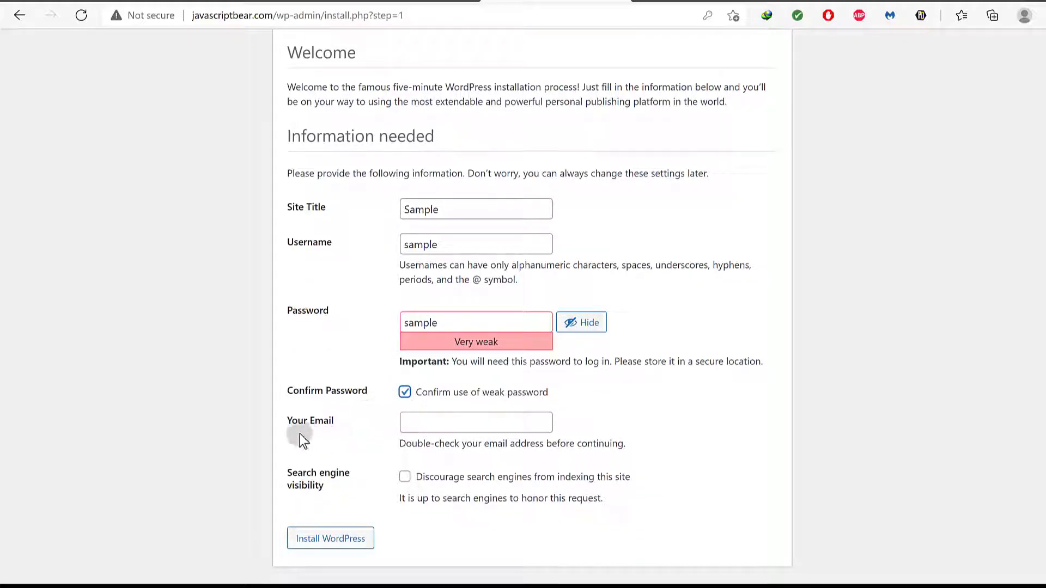
left_click(474, 423)
left_click(493, 453)
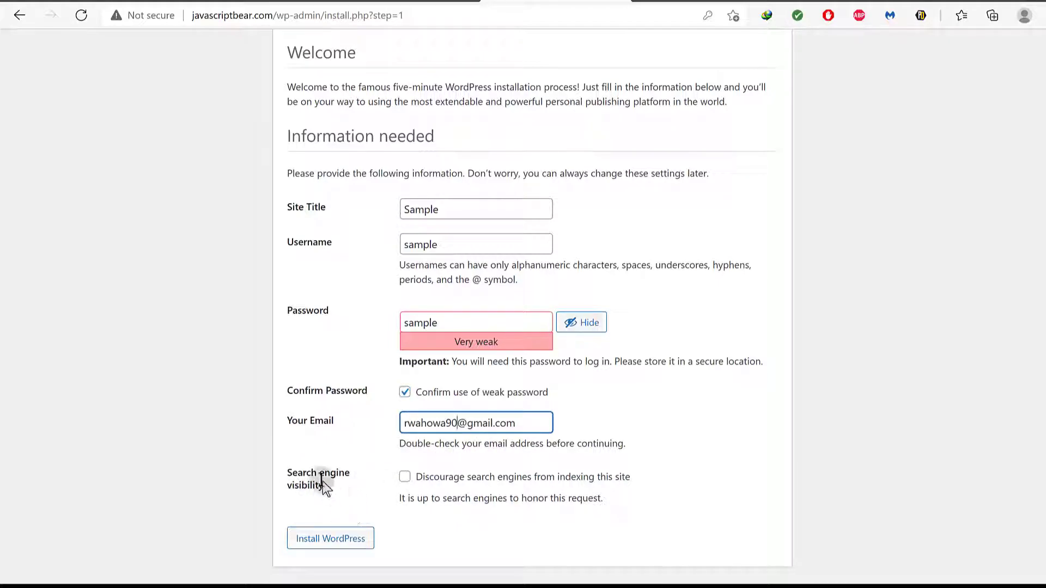
left_click(404, 478)
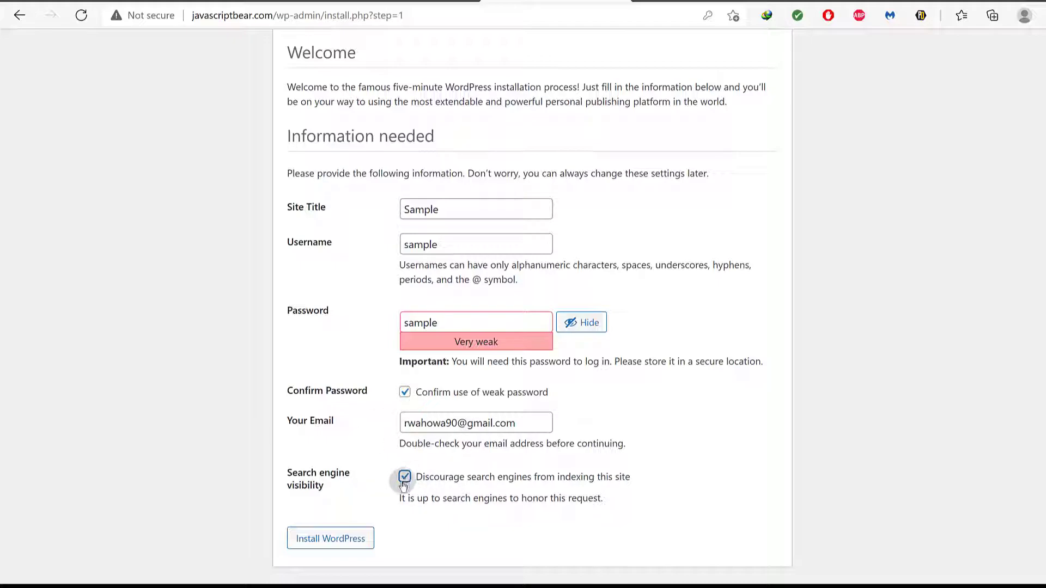
left_click(330, 538)
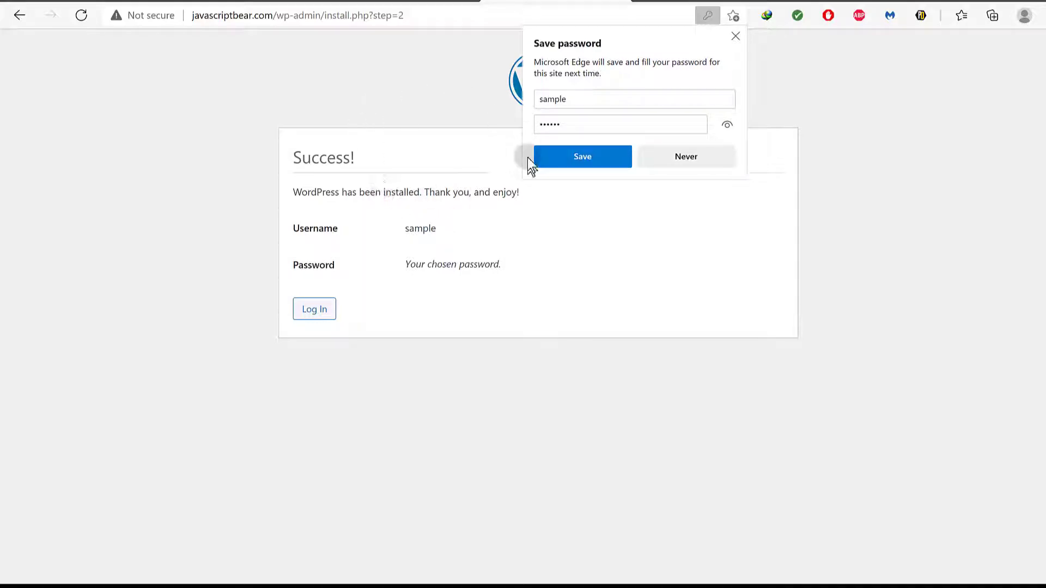
- Save the admin login in Edge and sign in to WordPress with Remember Me checked
left_click(588, 154)
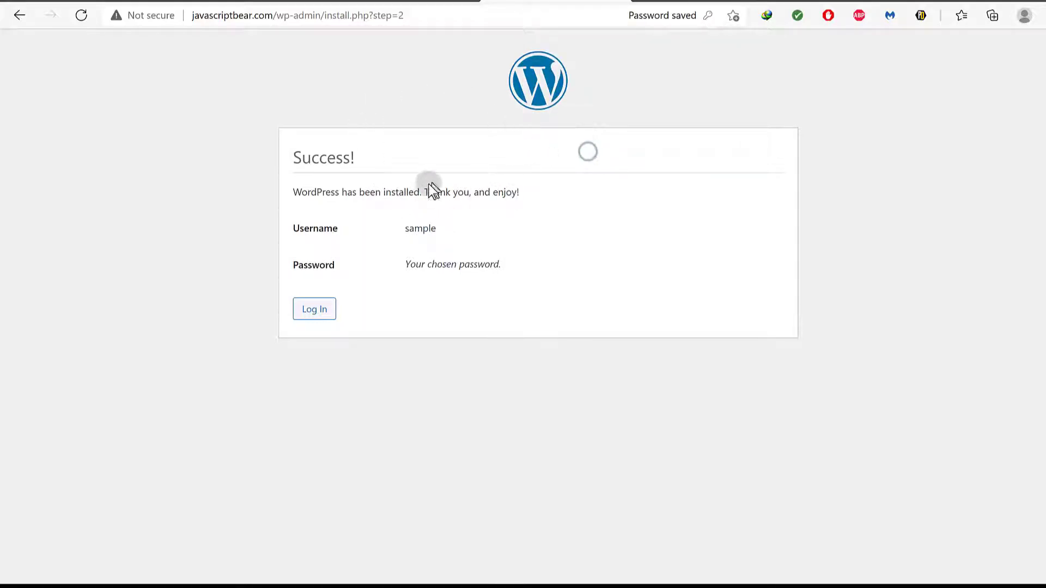
left_click(313, 311)
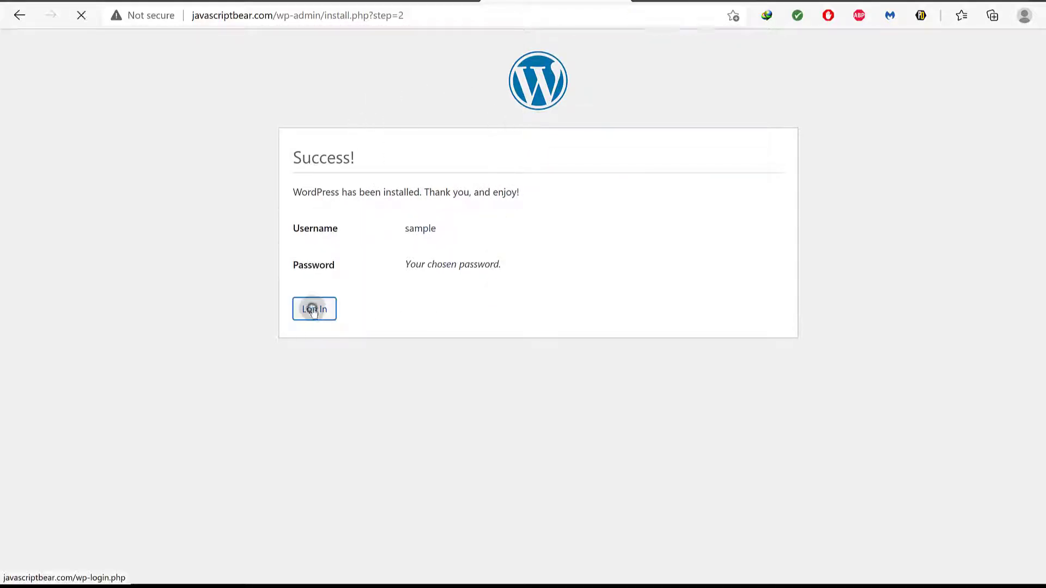
left_click(482, 243)
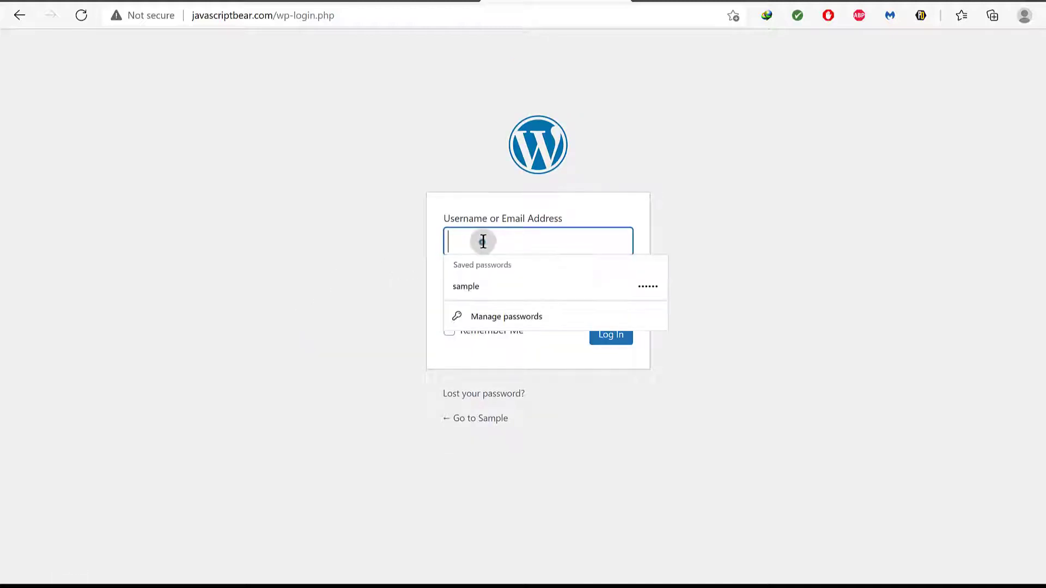
left_click(481, 283)
left_click(471, 330)
left_click(603, 337)
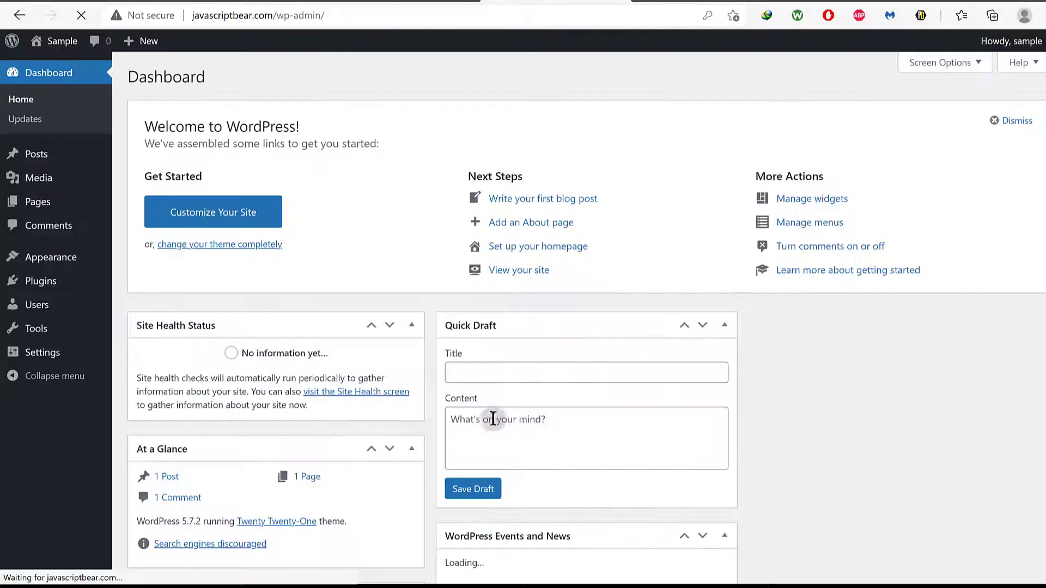
- Go from the dashboard to Settings > General
left_click(251, 180)
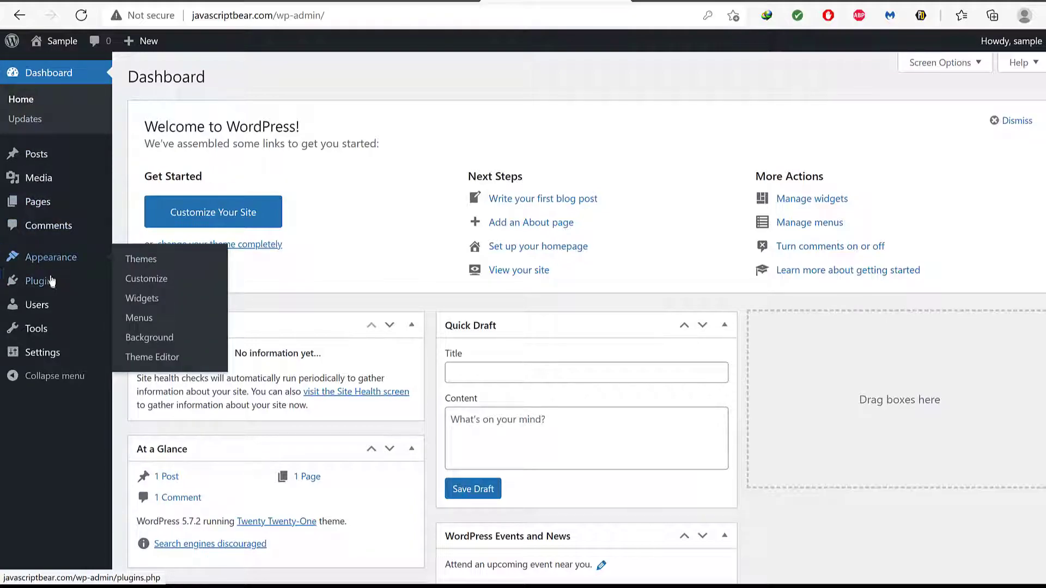
mouse_move(45, 354)
left_click(150, 360)
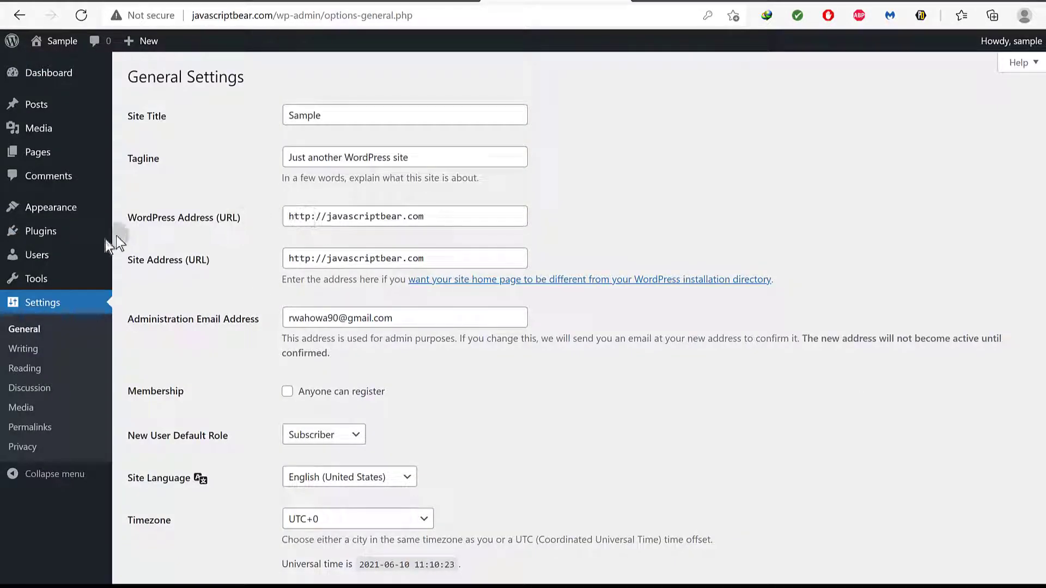
left_click(441, 216)
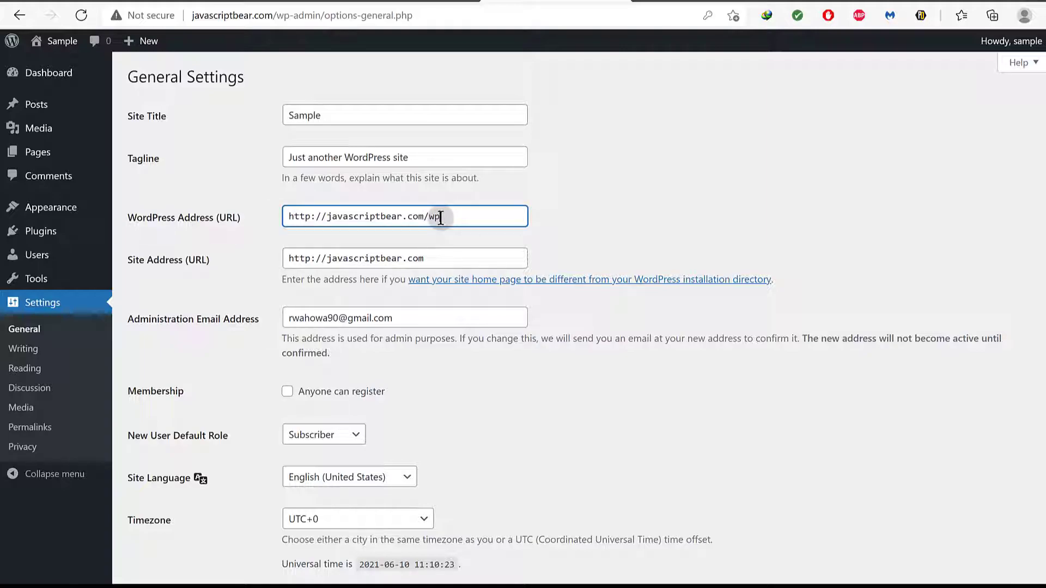
left_click(429, 256)
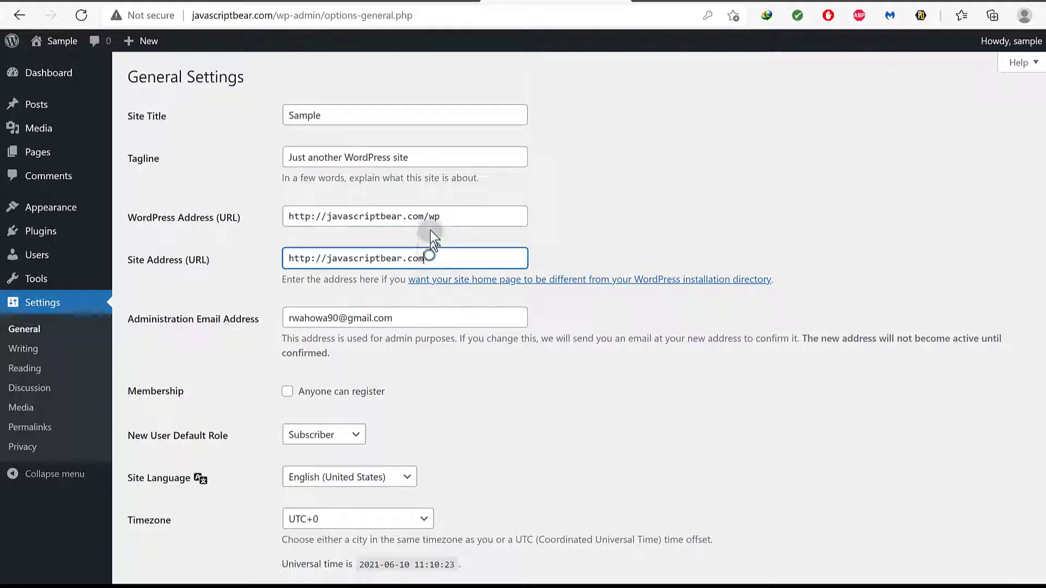
left_click(430, 260)
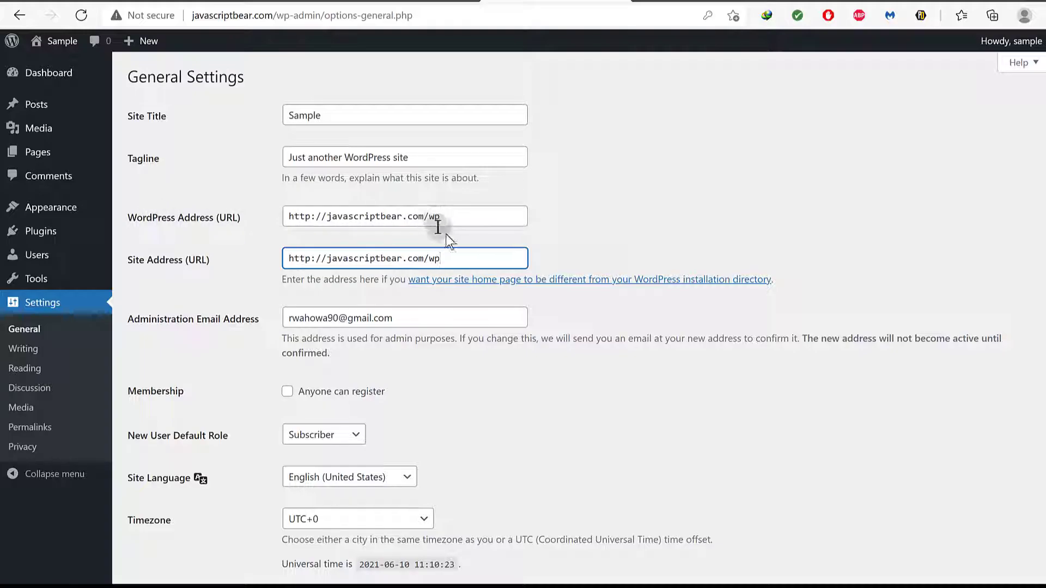
left_click_drag(443, 258, 430, 260)
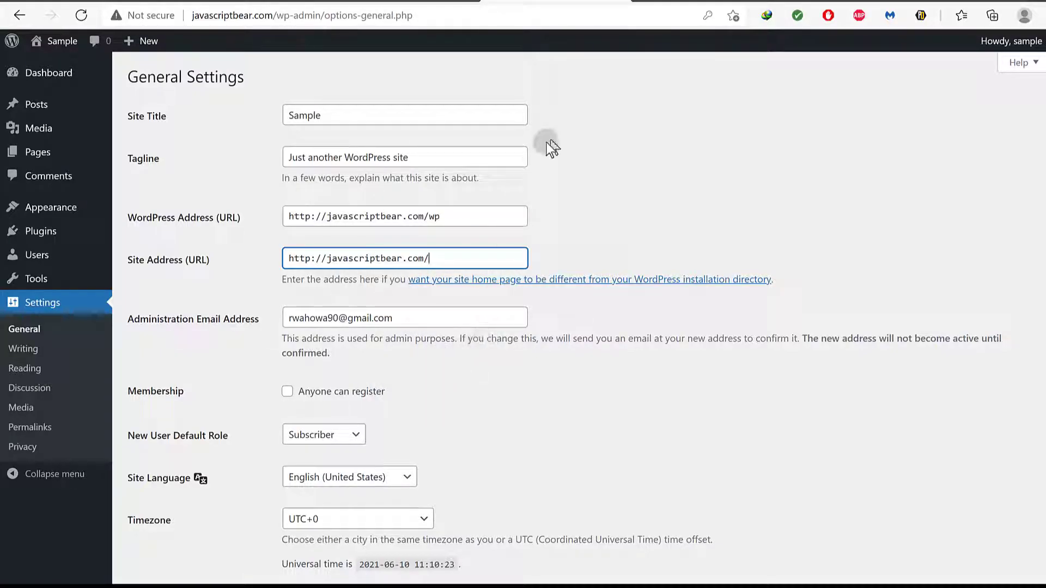
scroll(471, 488, "down", 9)
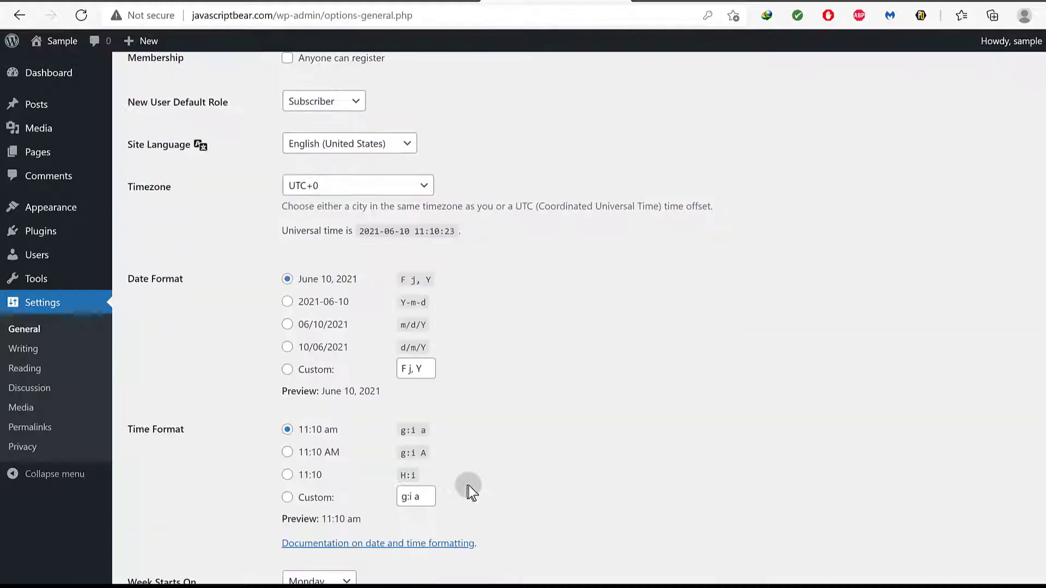
scroll(436, 473, "up", 5)
scroll(437, 474, "down", 5)
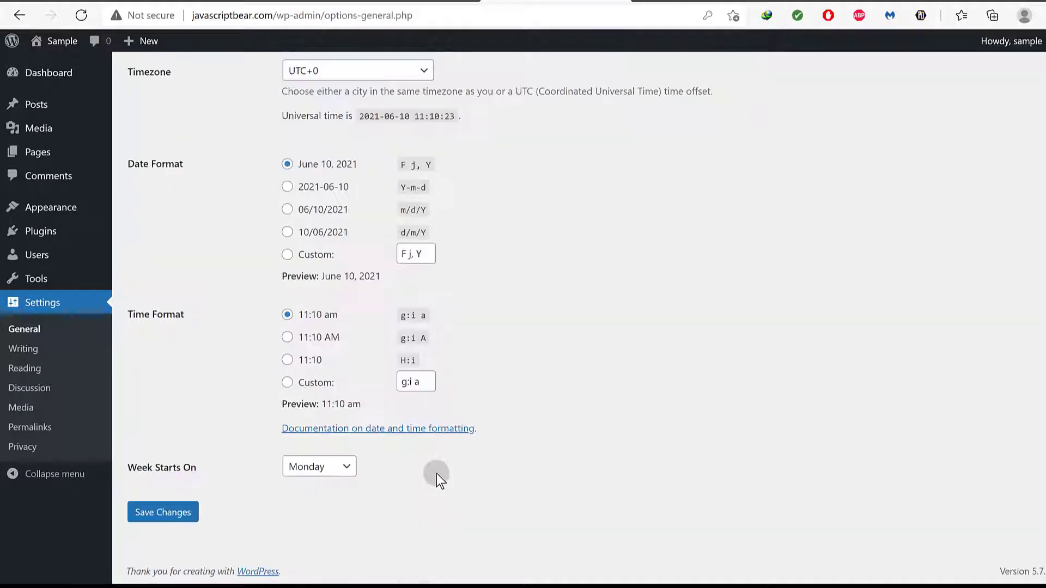
left_click(703, 4)
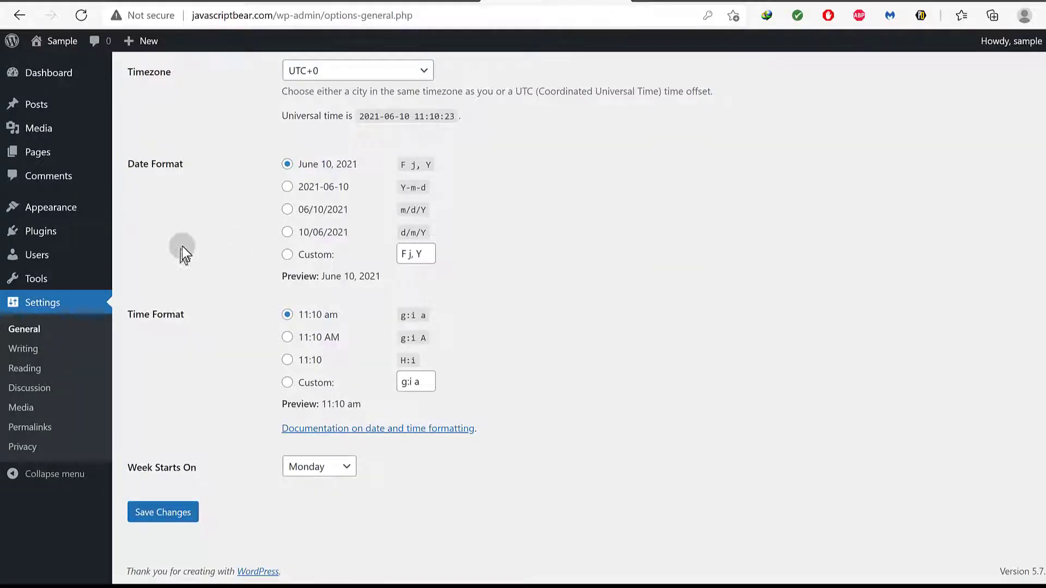
- Open the public site in a new tab, view Hello world!, and select index.php in its URL
mouse_move(39, 40)
right_click(45, 69)
left_click(87, 77)
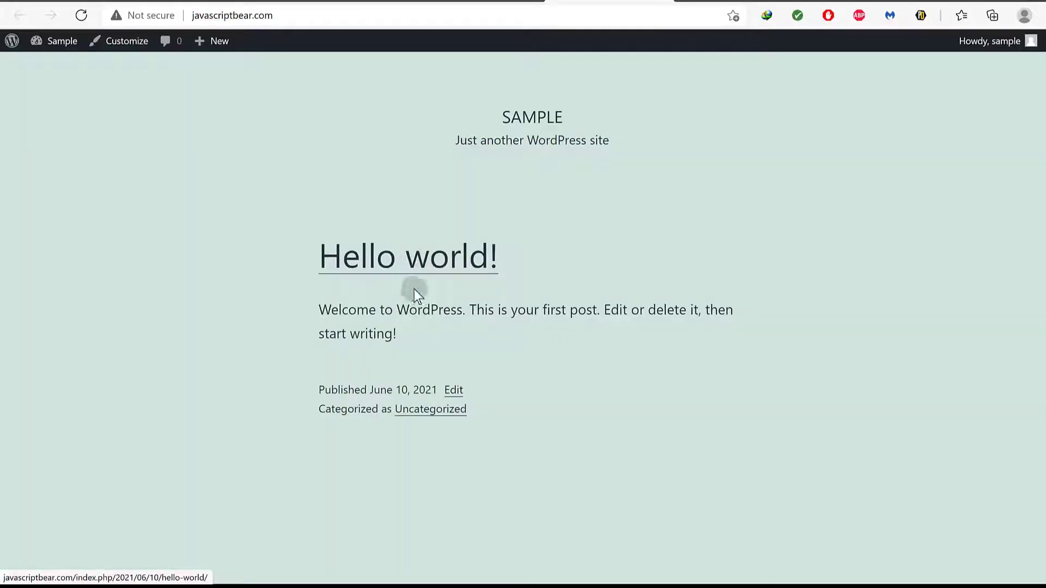
left_click(385, 261)
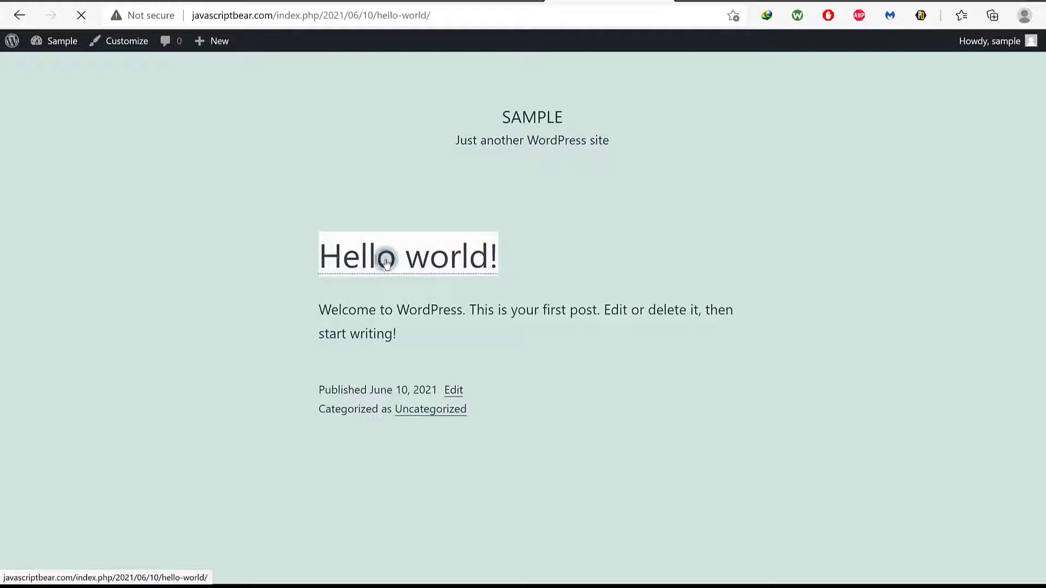
left_click_drag(276, 15, 369, 119)
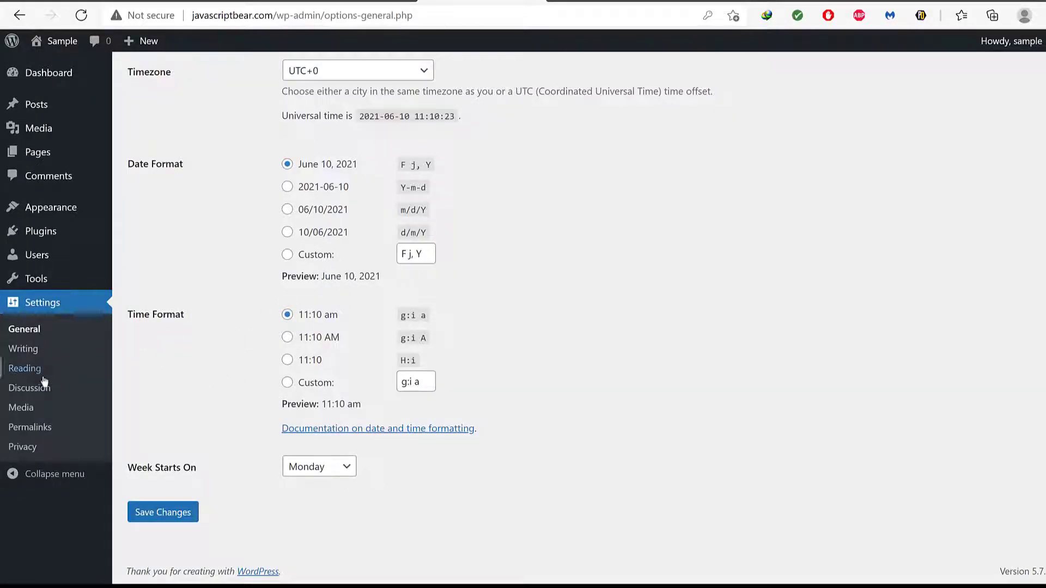
right_click(33, 428)
- Save the permalink structure as Post name (/%postname%/), then return to the Virtualmin install log
left_click(100, 181)
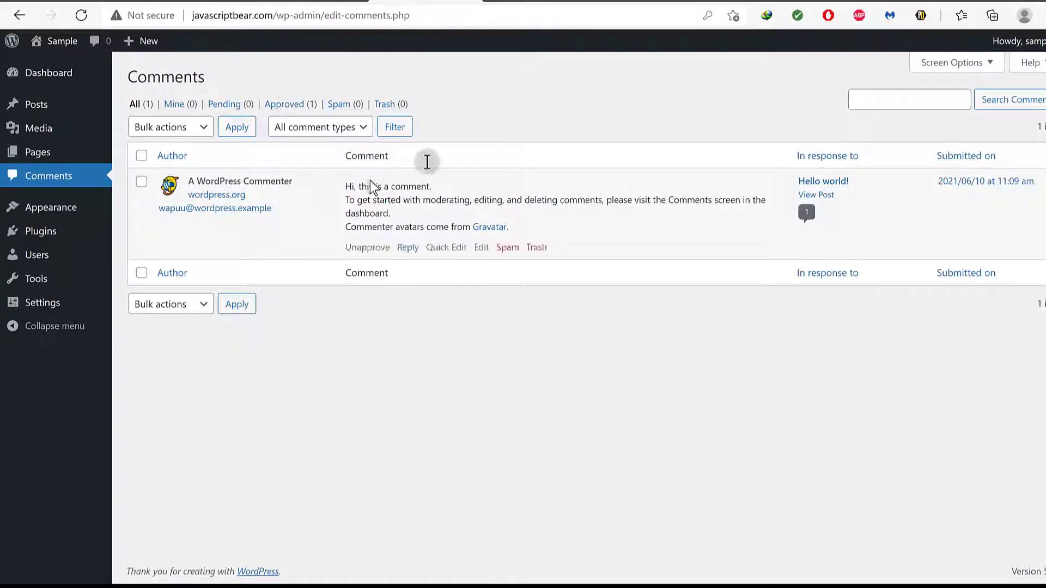
left_click(630, 4)
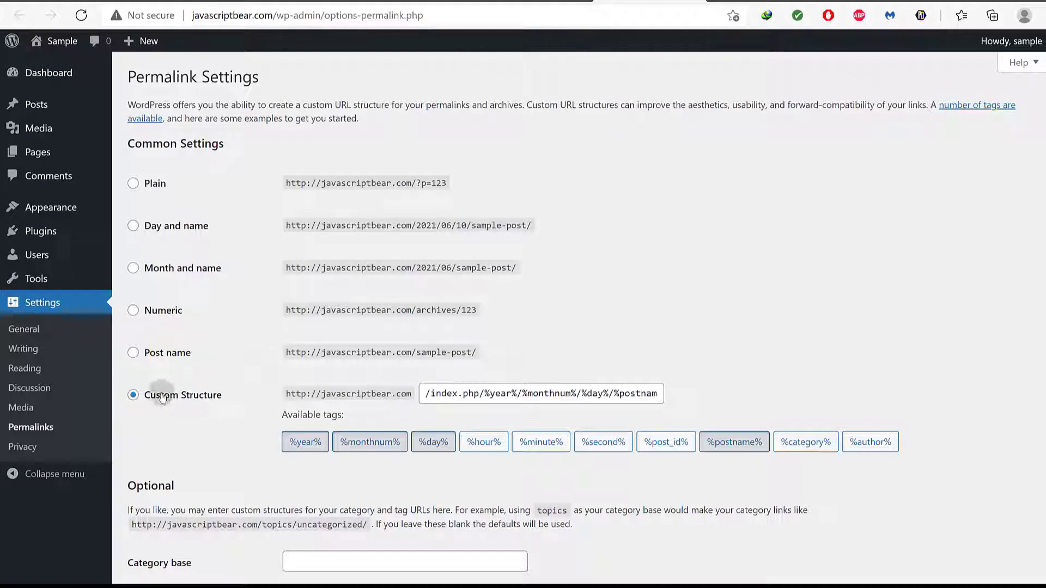
left_click(133, 354)
scroll(234, 504, "down", 3)
left_click(166, 484)
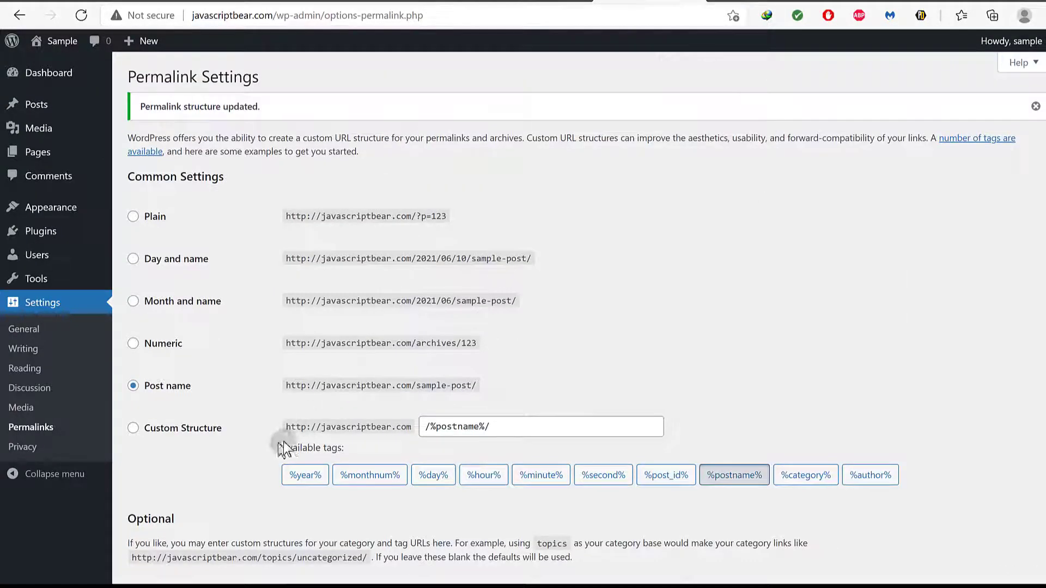
left_click(761, 1)
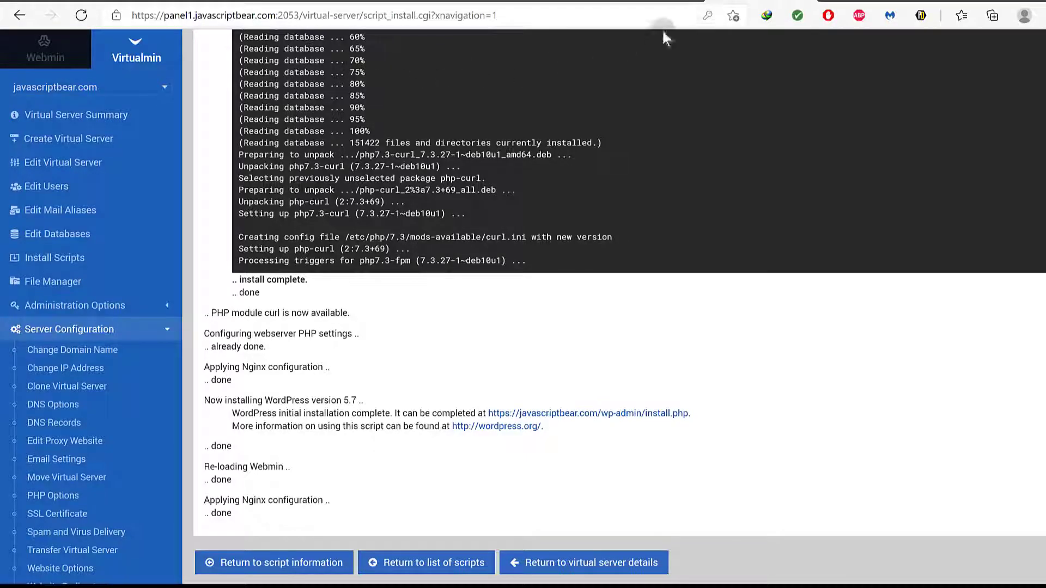
- Load the Hello world! post at /2021/06/10/hello-world/ without index.php, getting an nginx 404
left_click(538, 2)
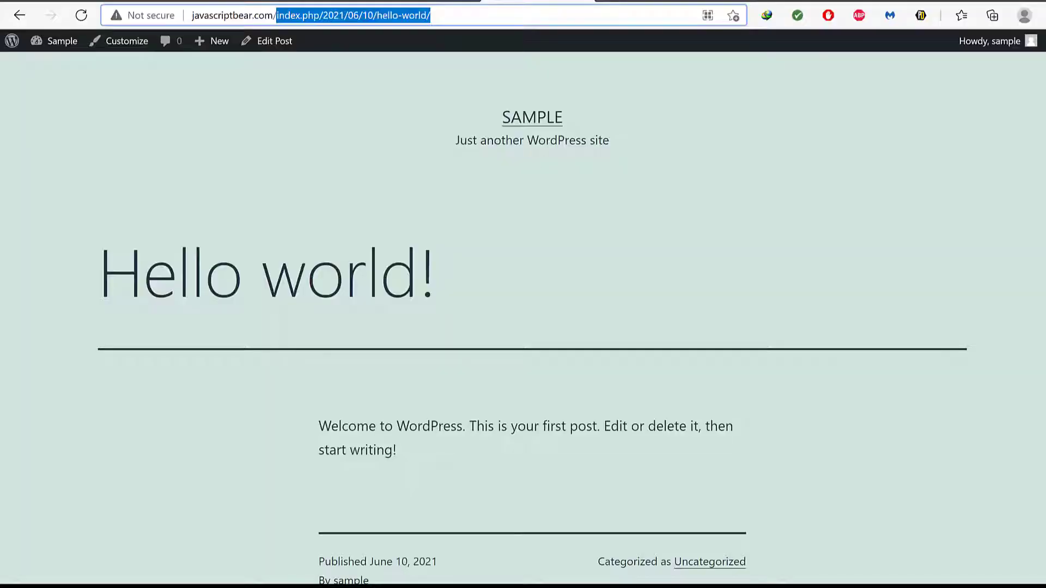
left_click(82, 14)
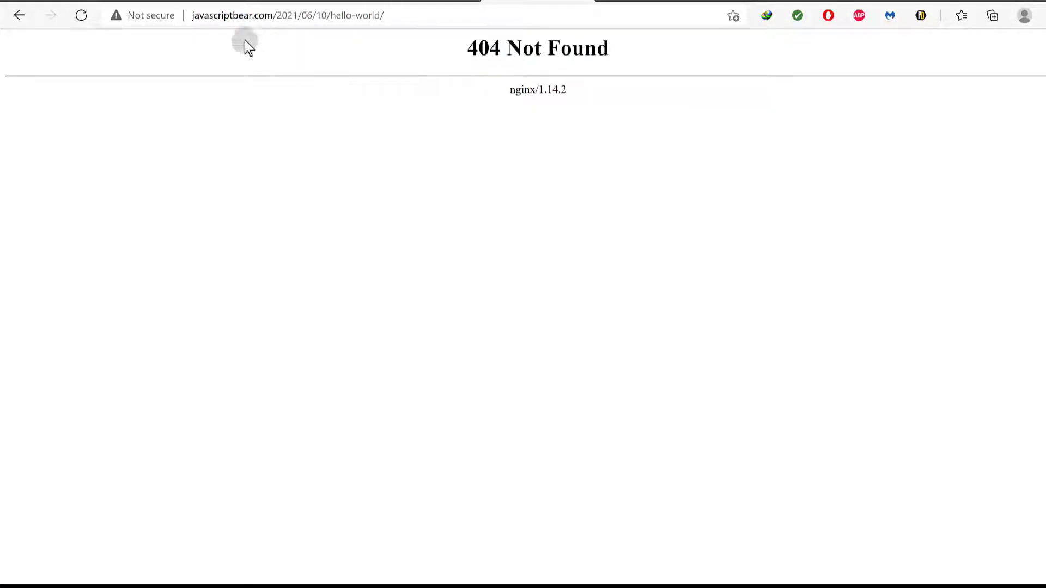
left_click_drag(392, 20, 273, 29)
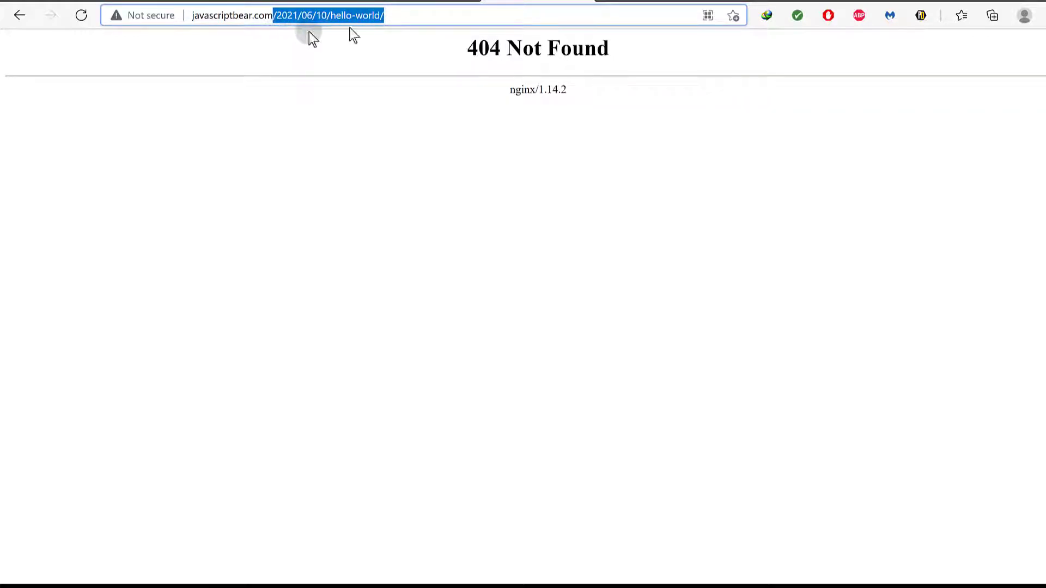
left_click(681, 5)
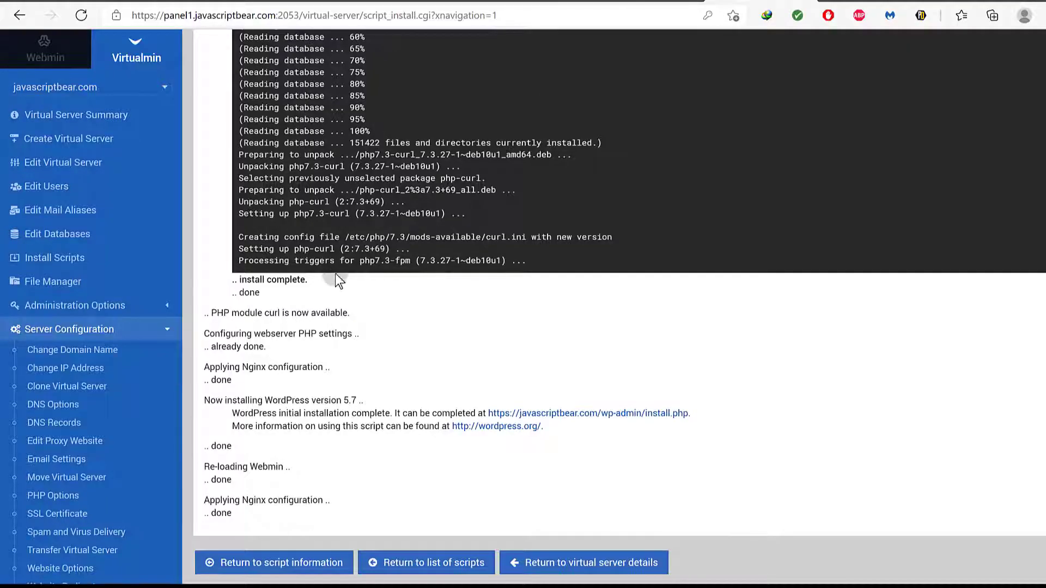
- Copy the location / { try_files … } permalink-fix block from the Notepad notes
left_click(46, 55)
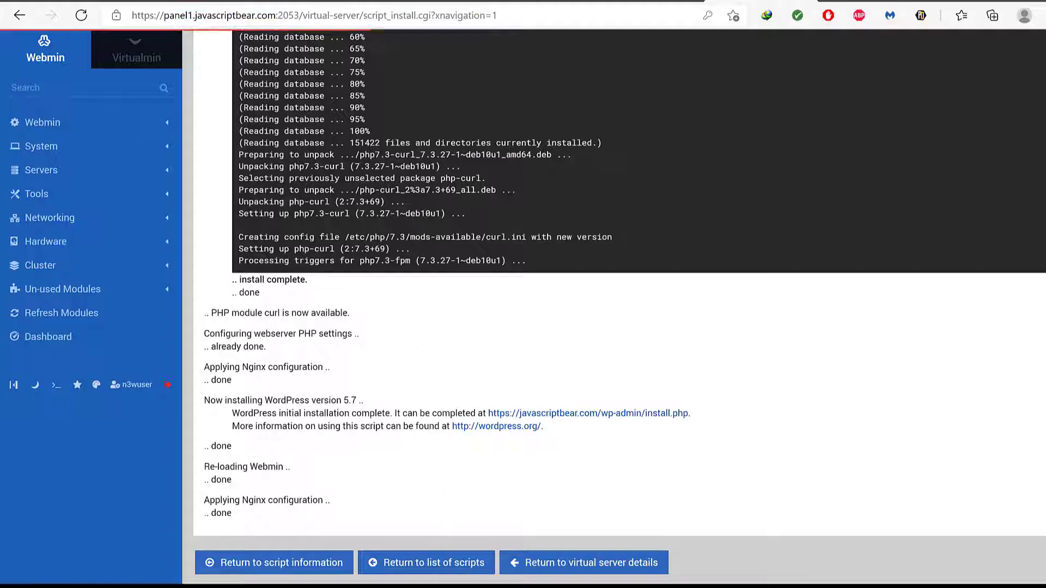
key("super")
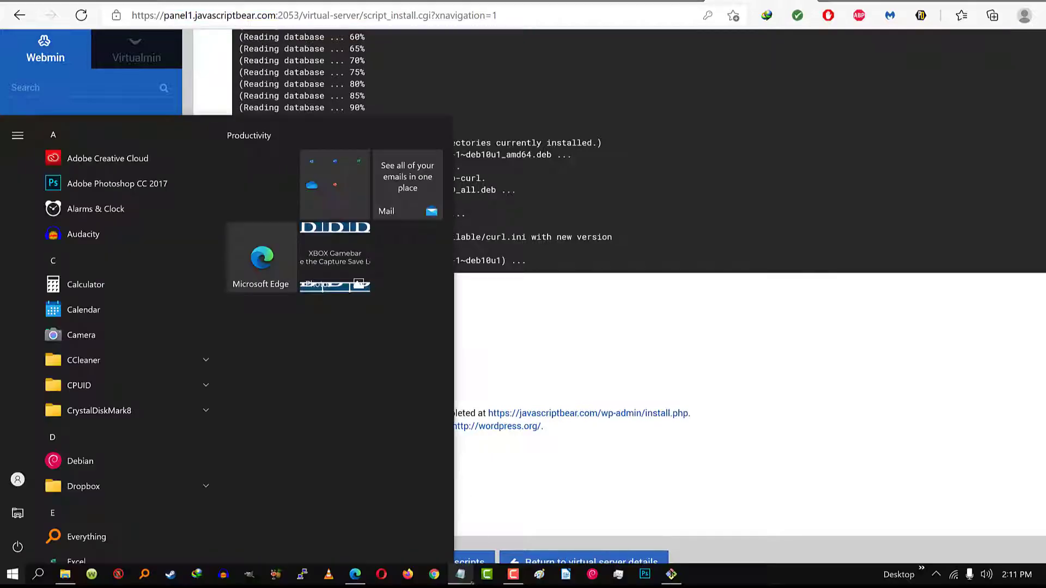
left_click(462, 578)
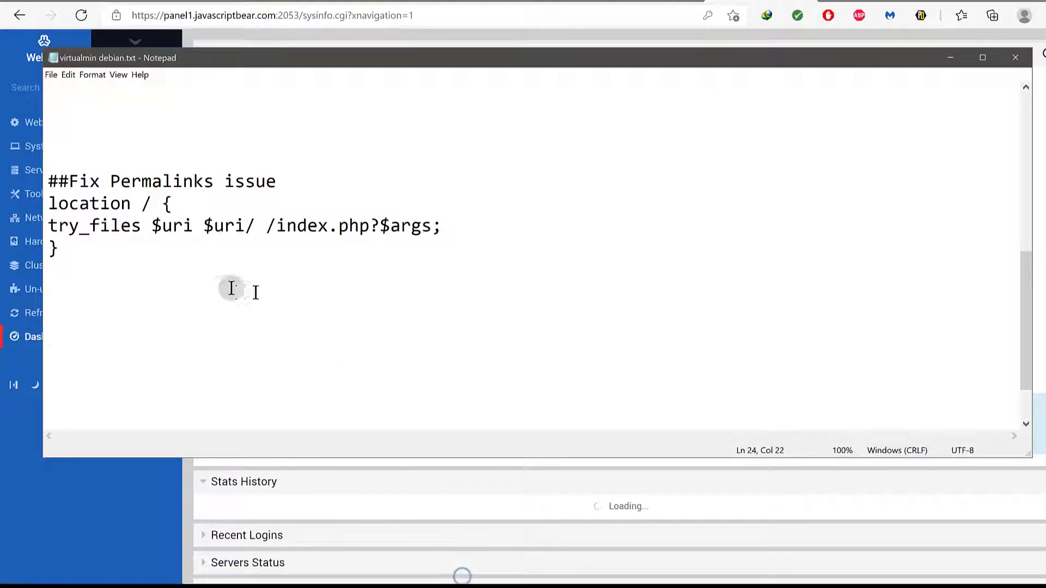
left_click(47, 203)
left_click_drag(47, 204, 451, 226)
left_click(153, 229)
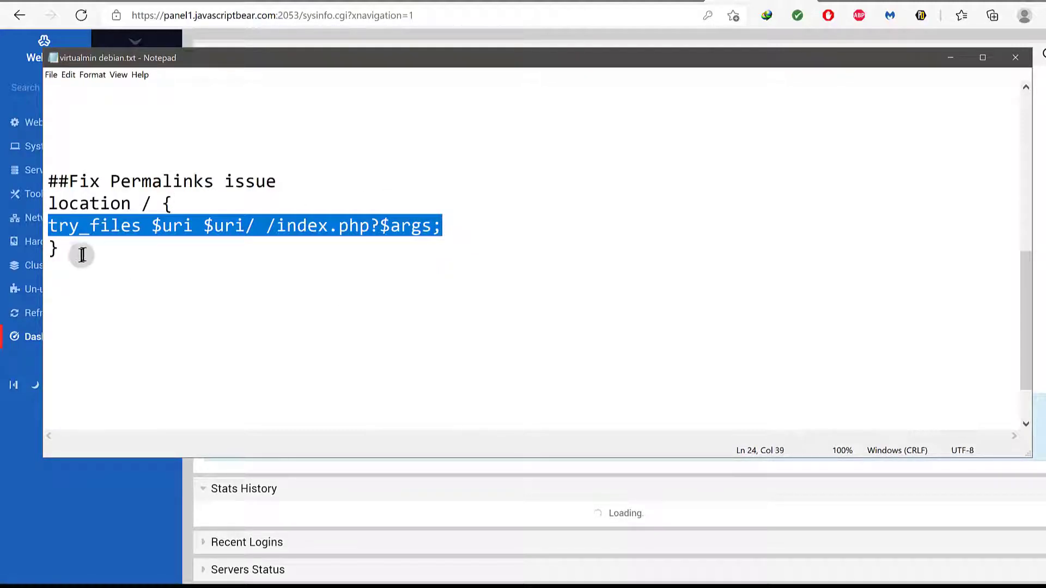
left_click_drag(47, 203, 81, 248)
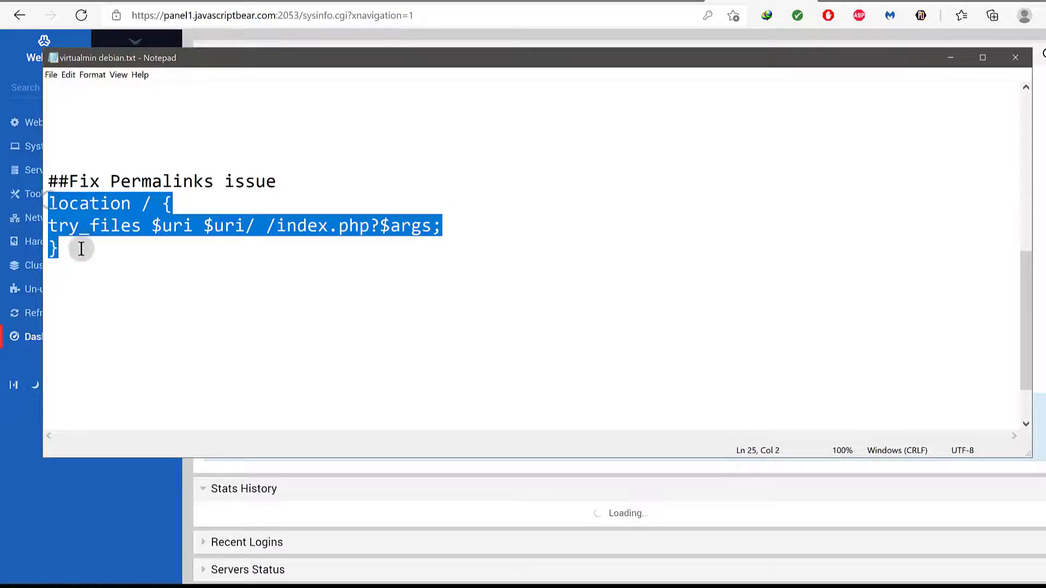
right_click(91, 213)
left_click(126, 246)
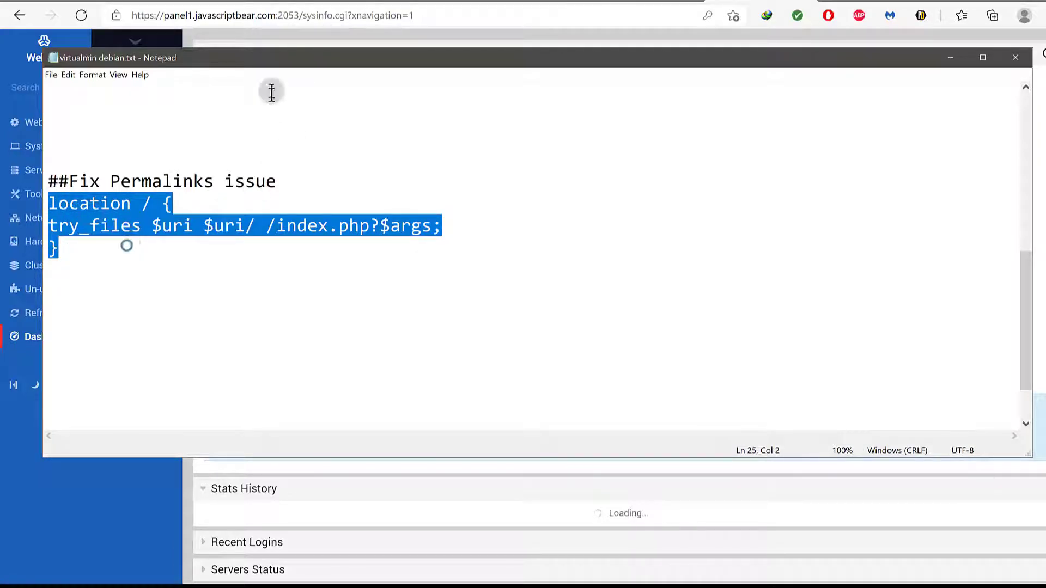
key("alt+Tab")
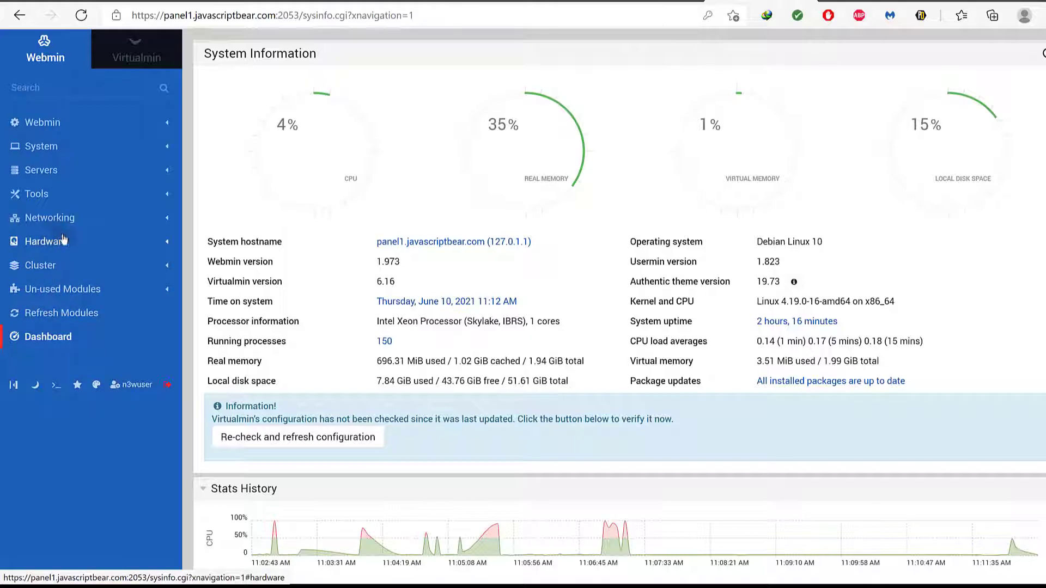
- Load javascriptbear.com.conf into the Nginx Webserver's configuration file editor and scroll to its PHP block
left_click(51, 172)
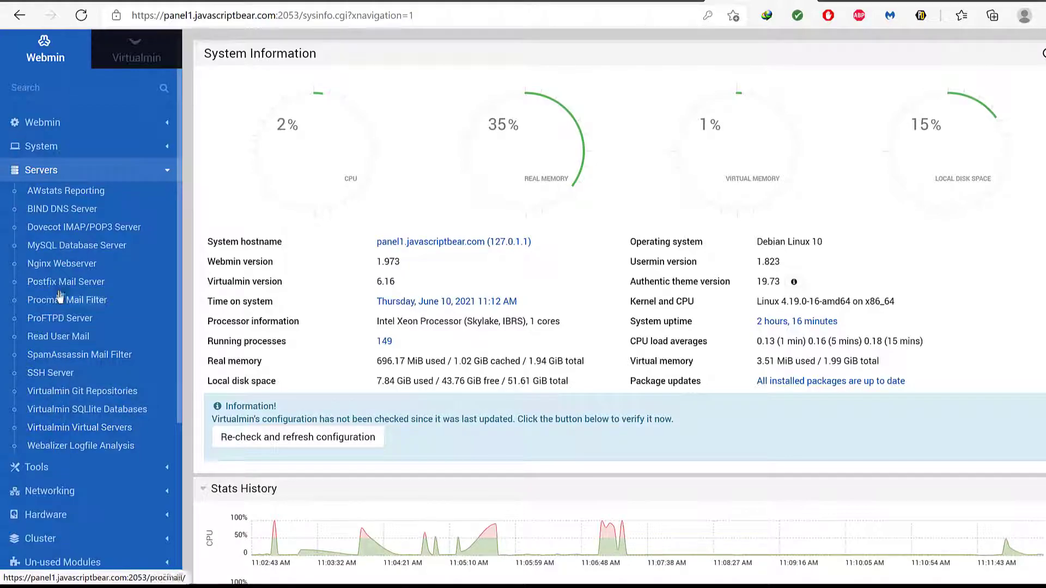
left_click(60, 265)
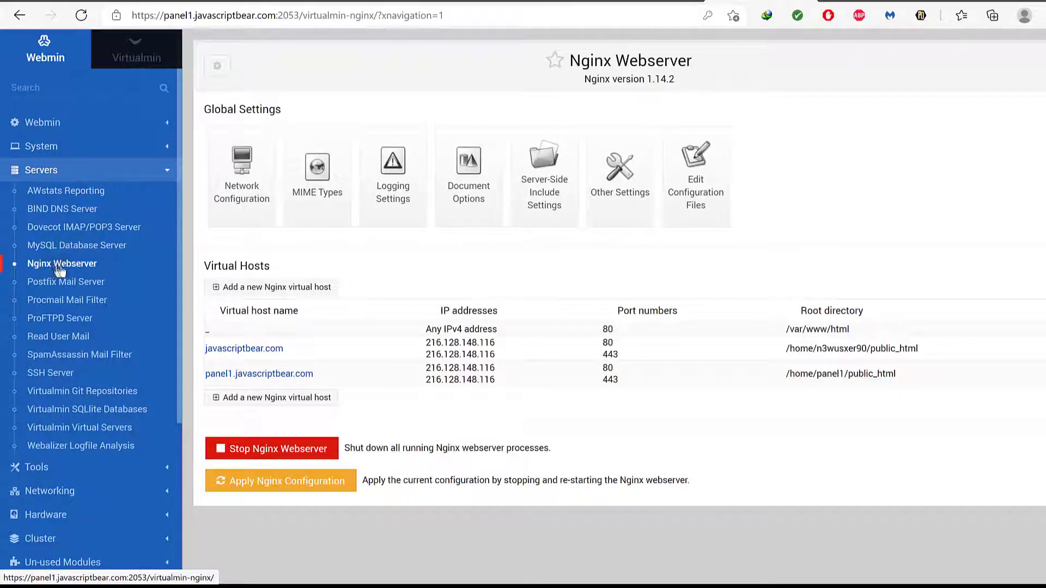
left_click(706, 191)
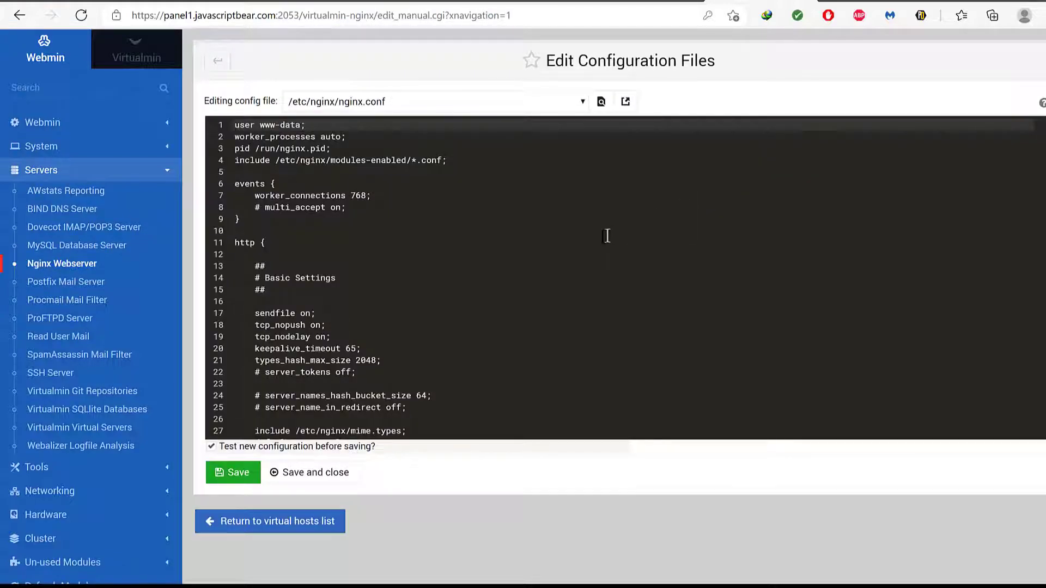
left_click(526, 103)
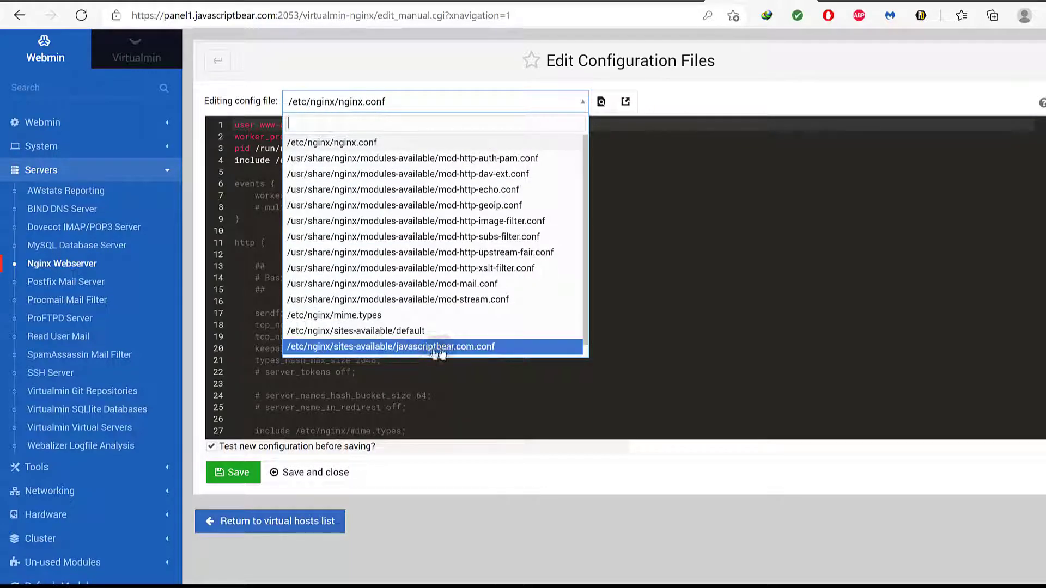
left_click(403, 348)
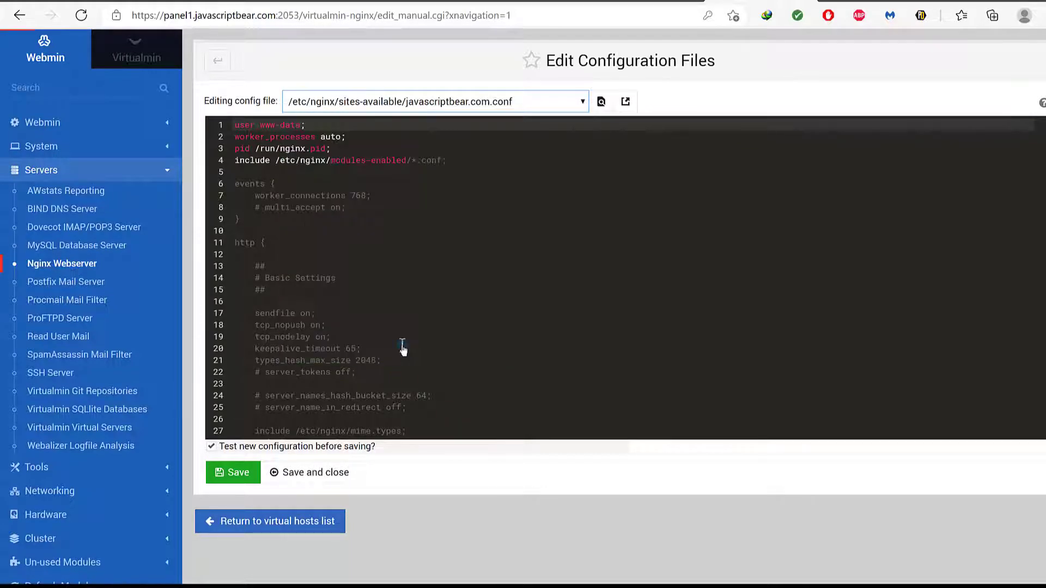
scroll(365, 231, "down", 5)
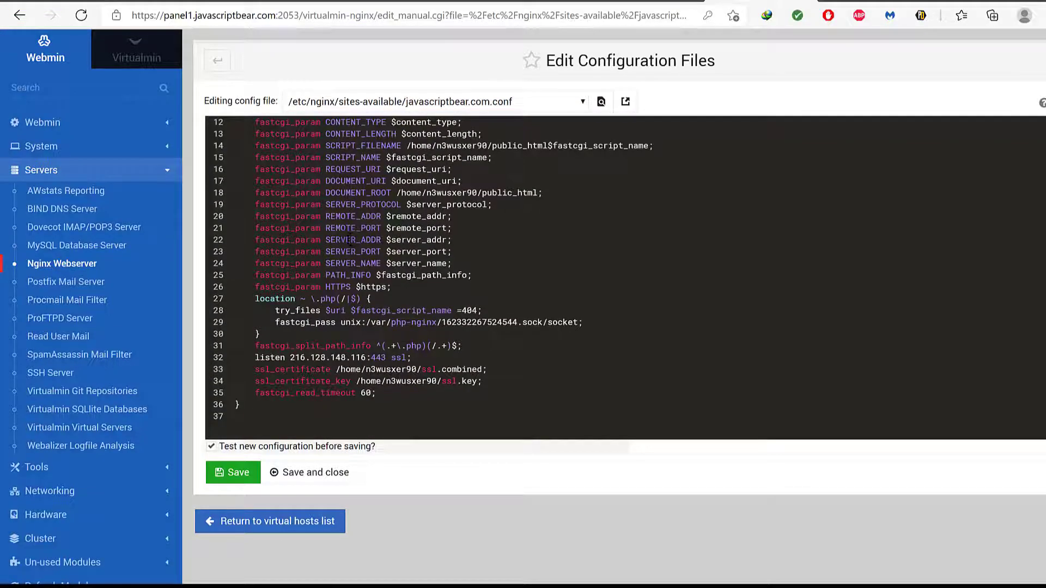
- Paste the location / try_files block on a new line after the PHP location block
left_click(268, 333)
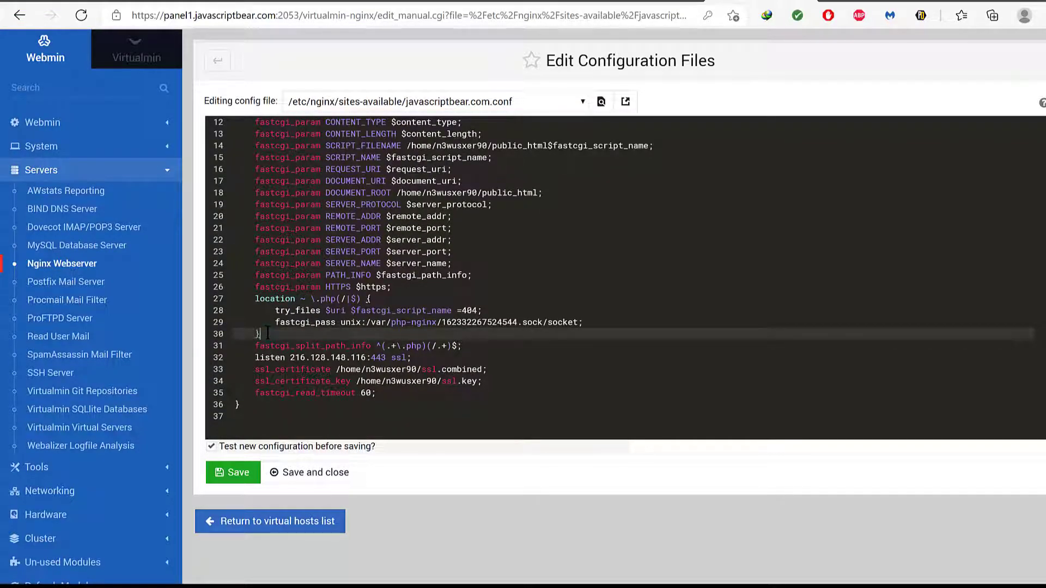
key("Return")
key("ctrl+v")
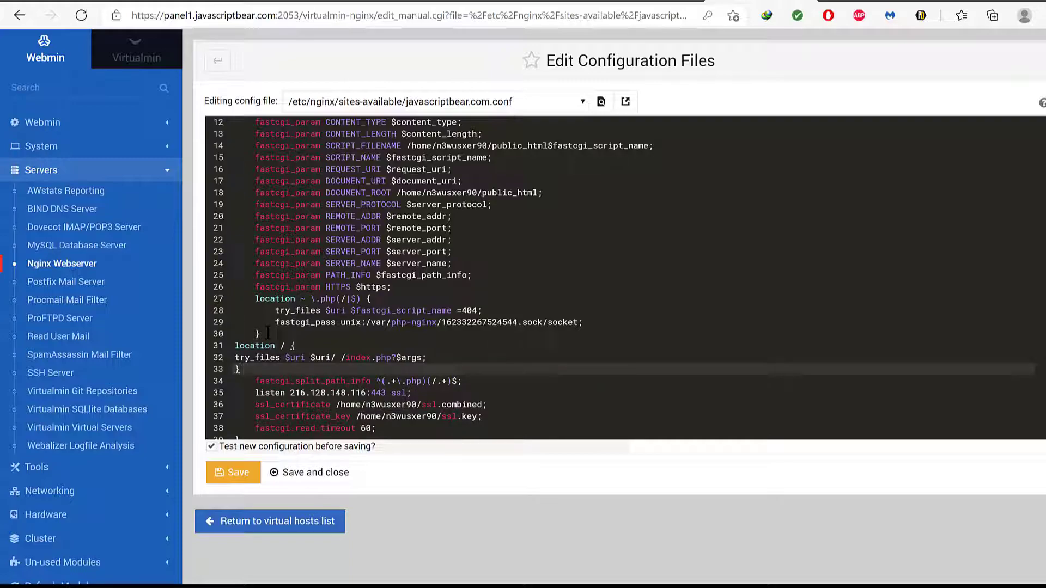
scroll(297, 344, "down", 1)
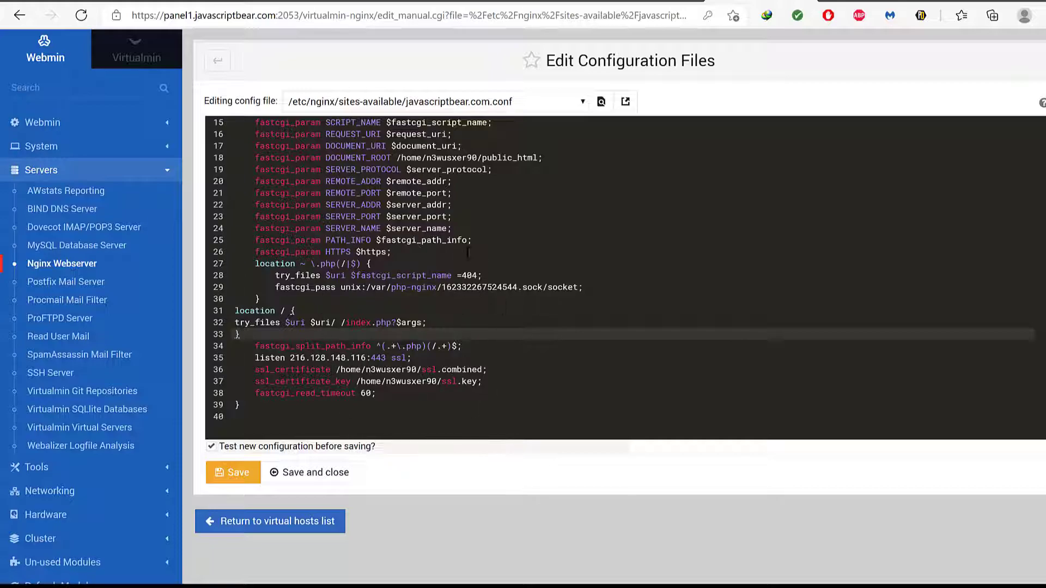
left_click(536, 2)
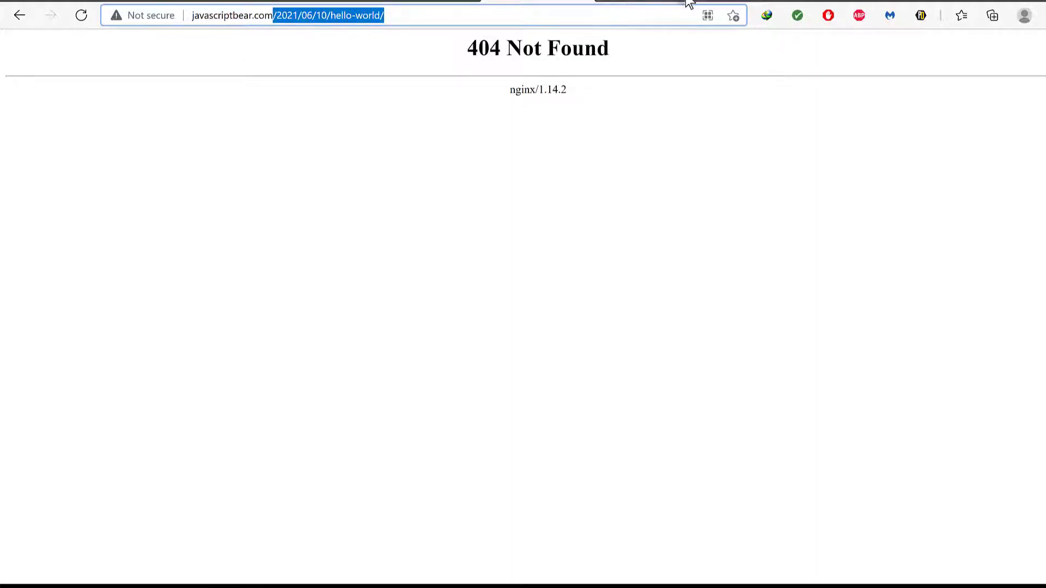
- Switch from the nginx config editor to the WordPress admin Comments page
left_click(731, 2)
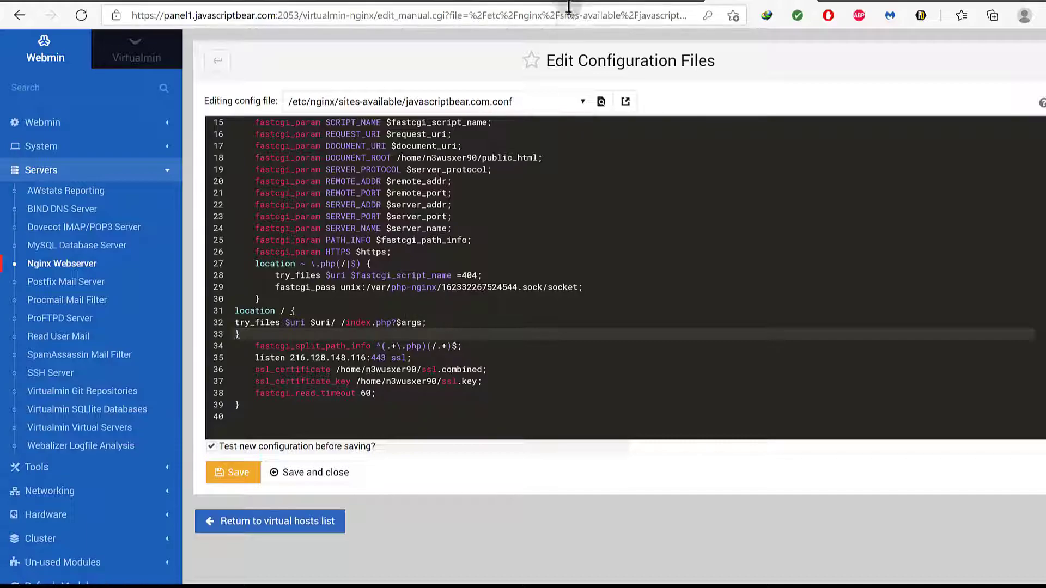
left_click(433, 4)
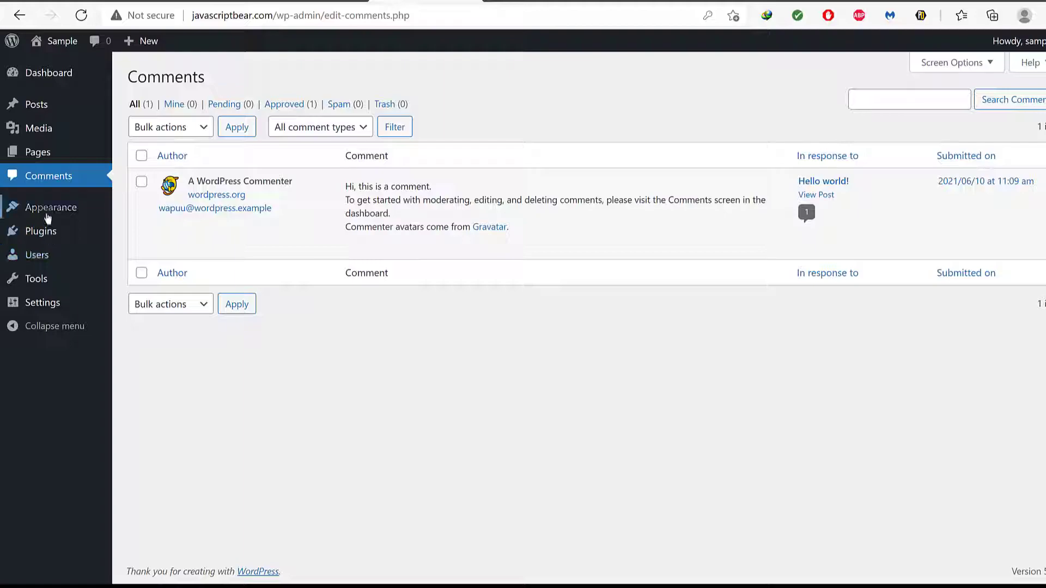
mouse_move(47, 215)
mouse_move(45, 236)
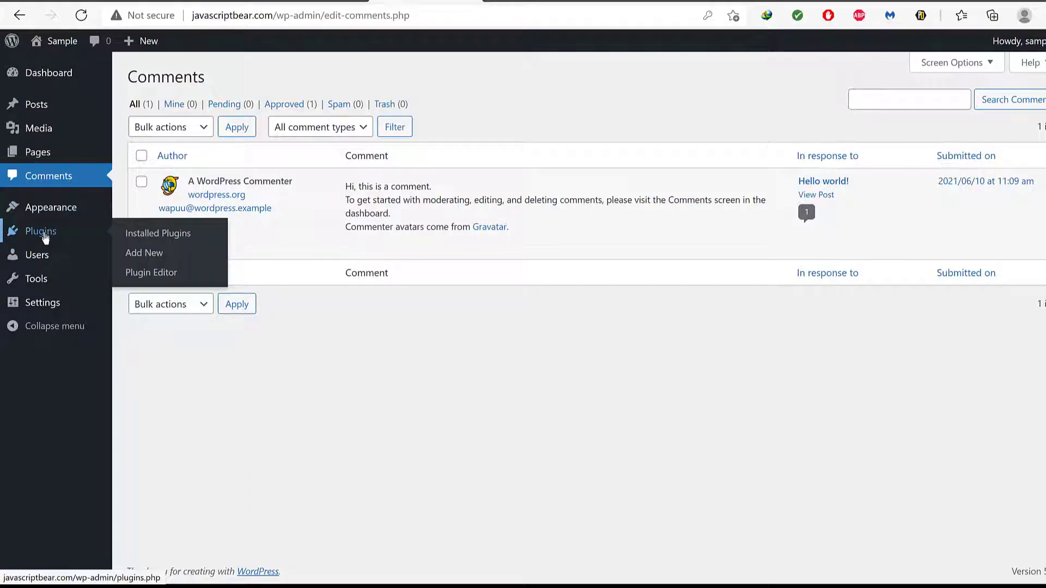
mouse_move(41, 305)
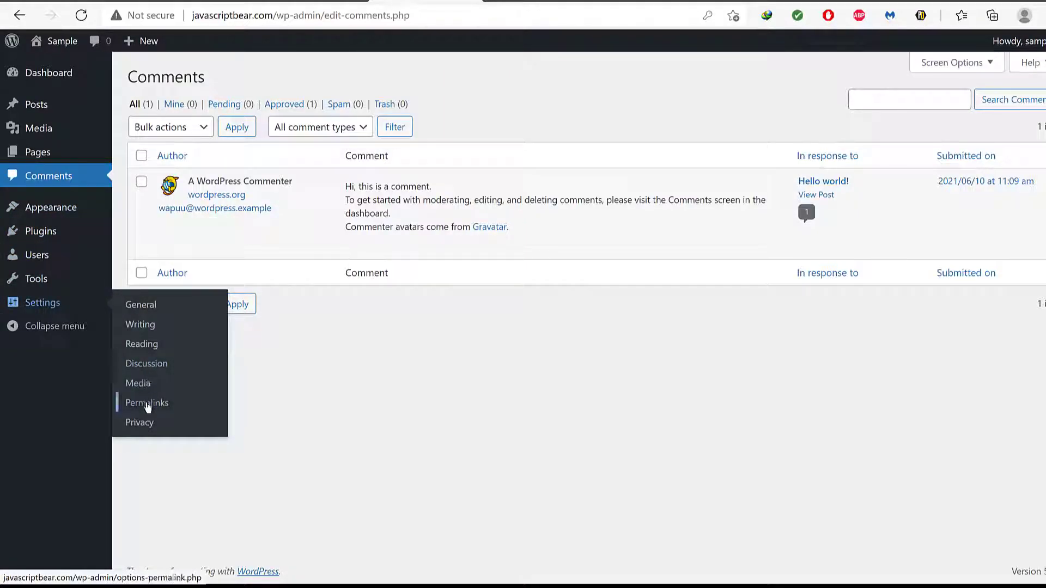
left_click(143, 304)
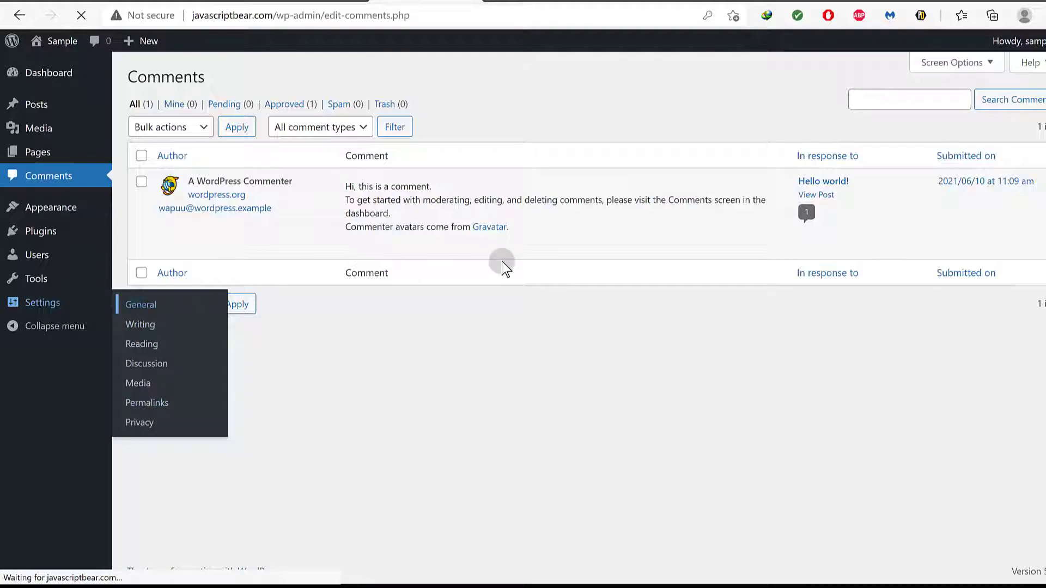
left_click(431, 214)
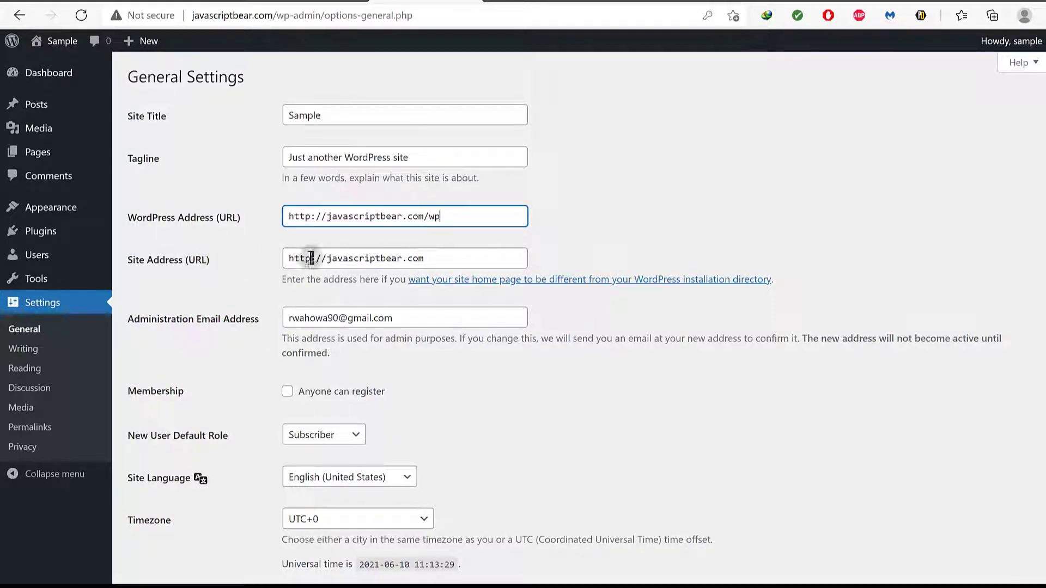
triple_click(430, 258)
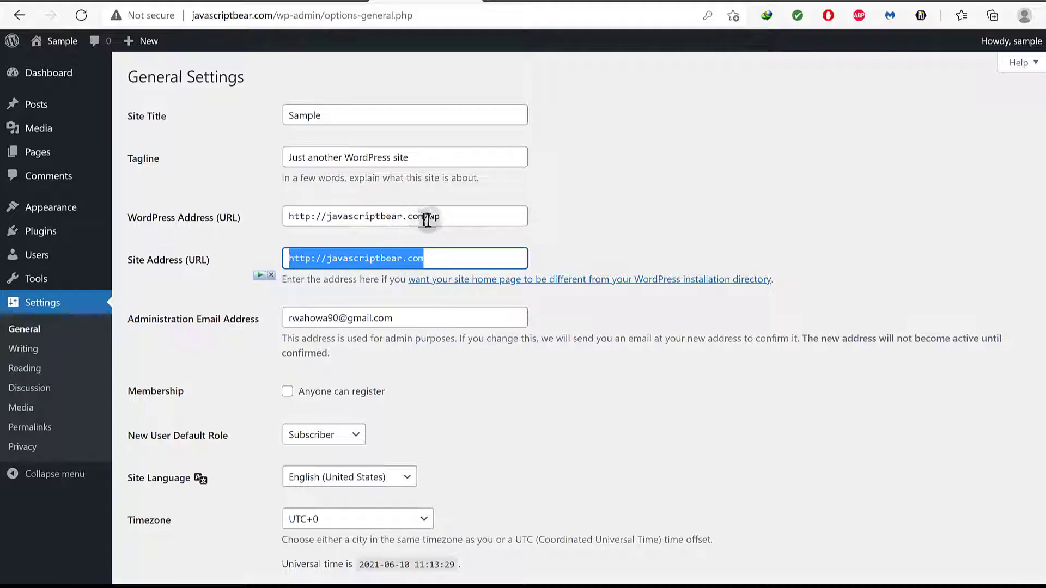
left_click_drag(447, 218, 236, 223)
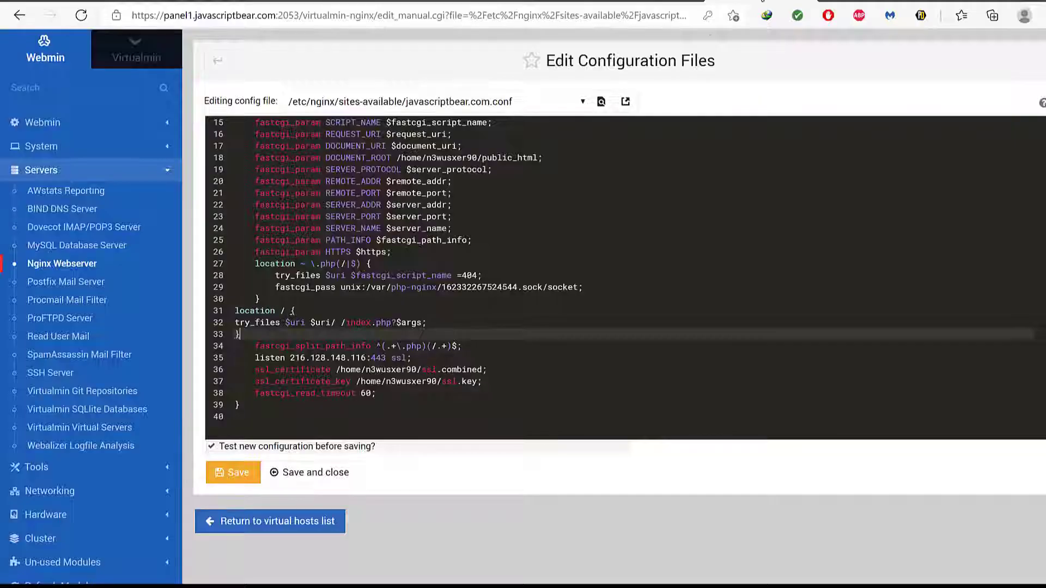
- Try a /wp prefix before index.php on the try_files line, remove it, then save the config
left_click(344, 321)
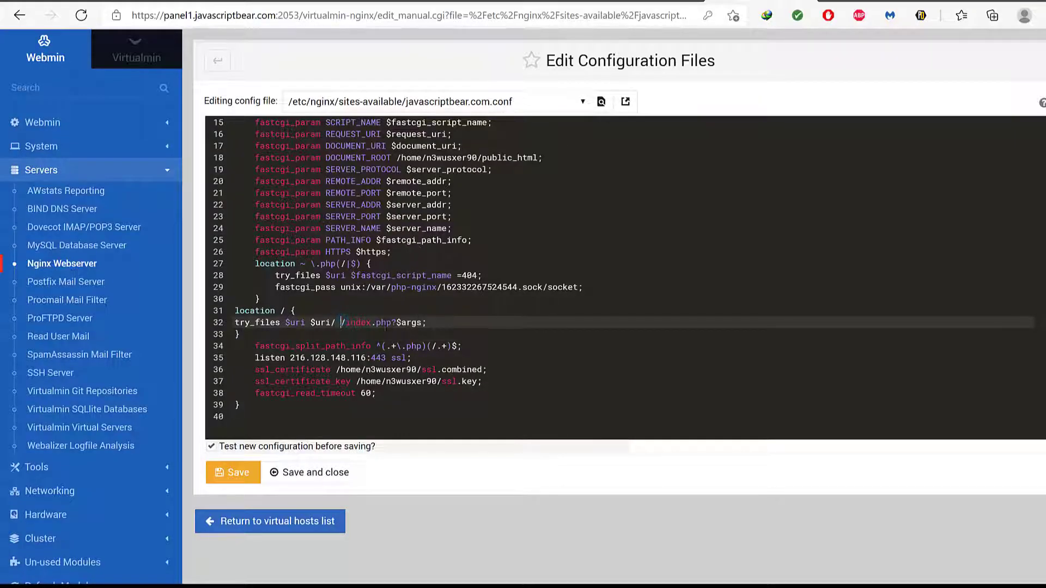
type("/wp")
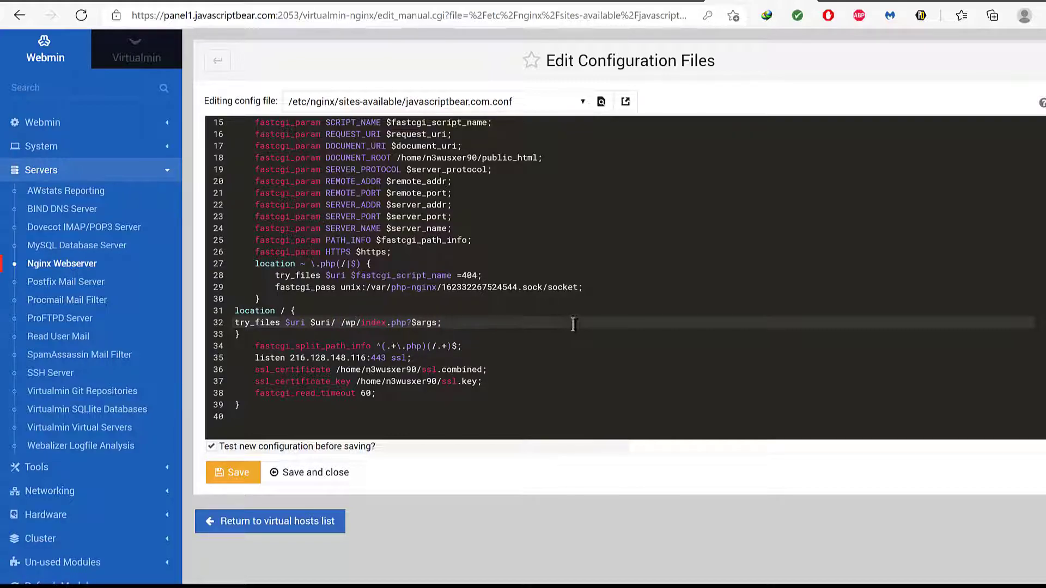
left_click_drag(341, 323, 353, 323)
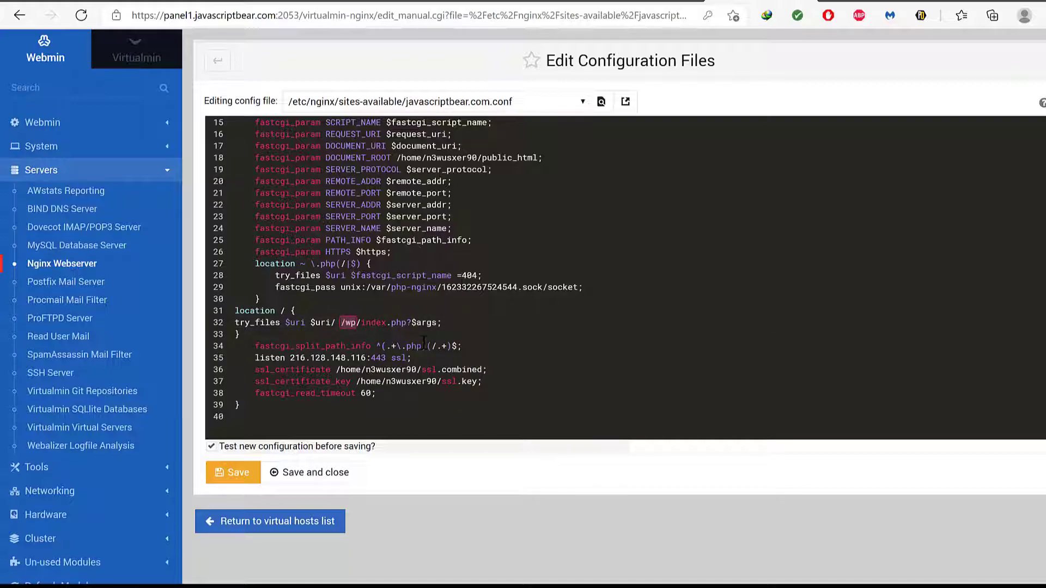
key("BackSpace")
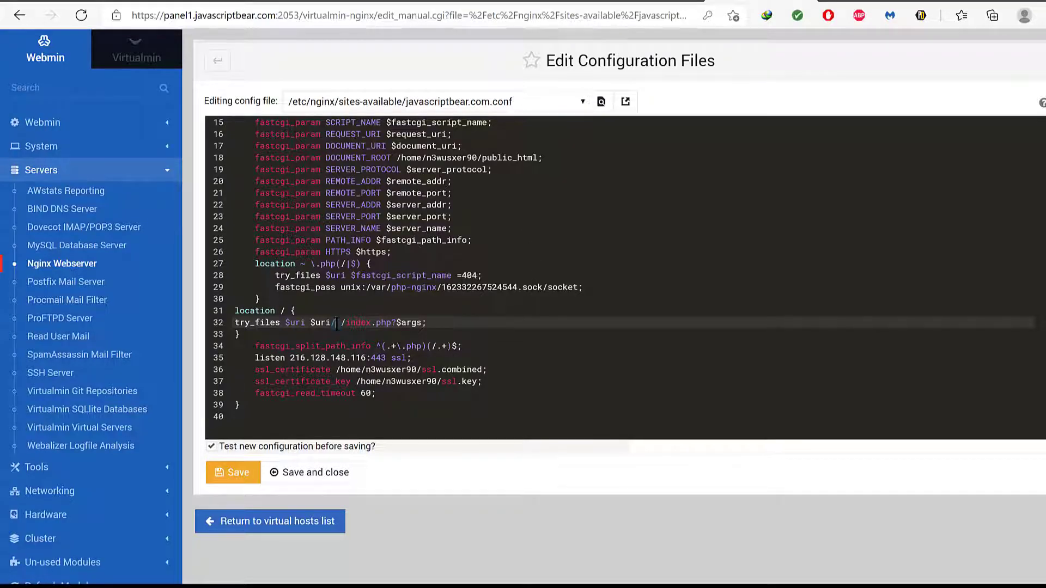
left_click(342, 323)
left_click(339, 471)
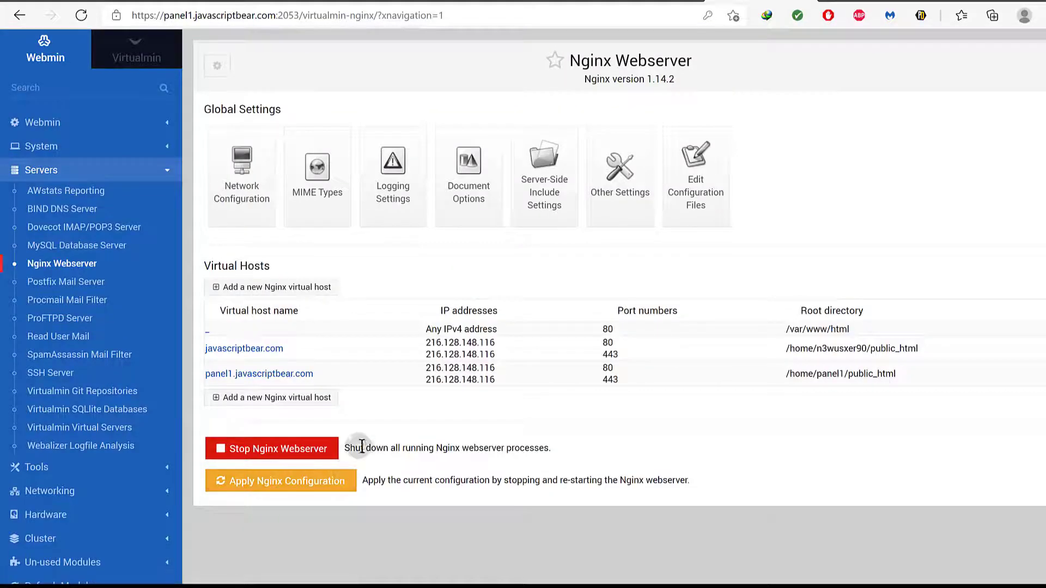
- Apply the Nginx configuration so the try_files permalink fix goes live
left_click(261, 479)
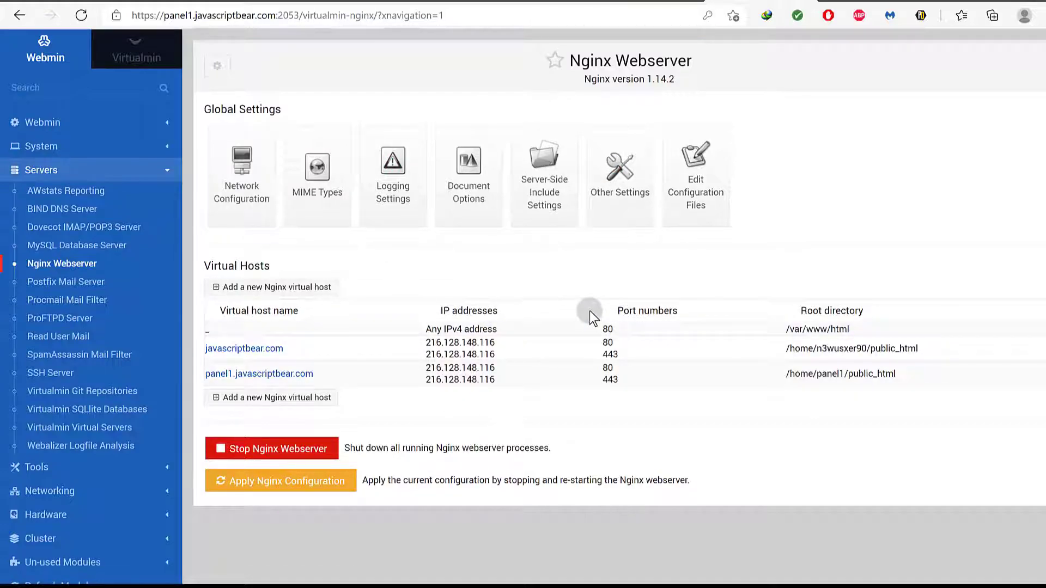
- Reload the 404 post tab, then trim the URL back to the javascriptbear.com home page
left_click(545, 1)
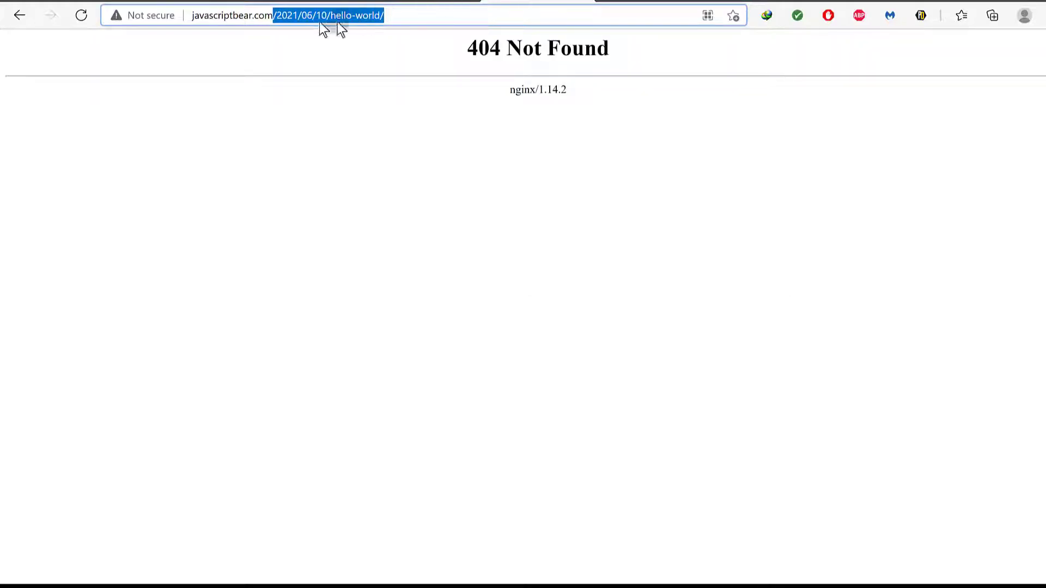
left_click(78, 16)
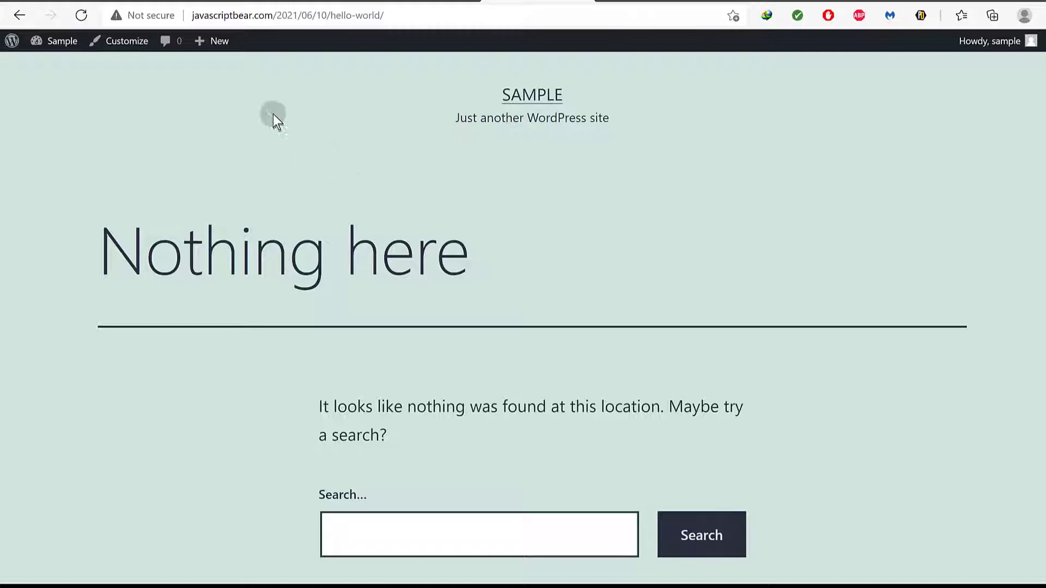
left_click_drag(279, 14, 411, 12)
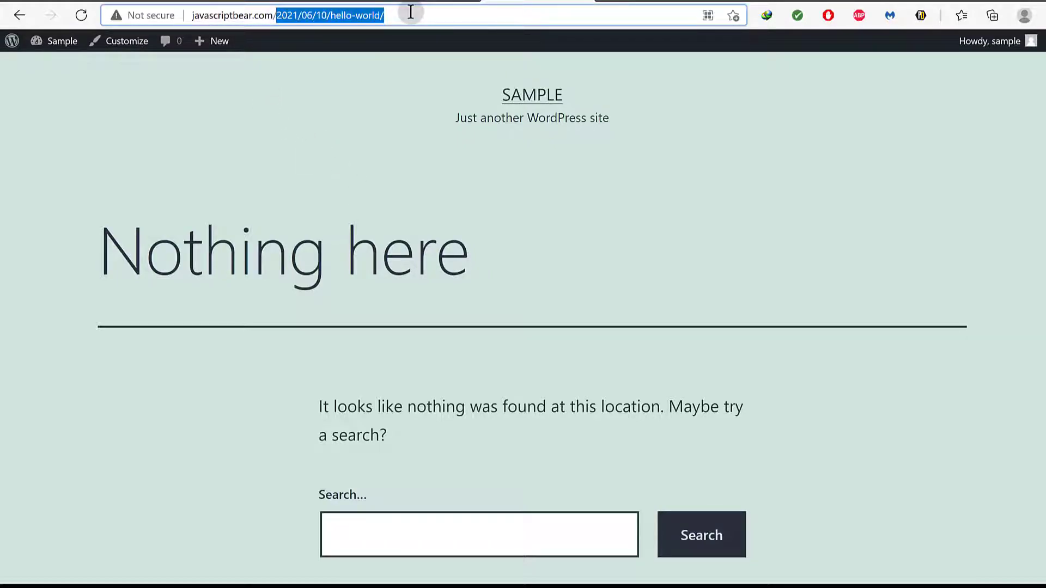
key("BackSpace")
key("Return")
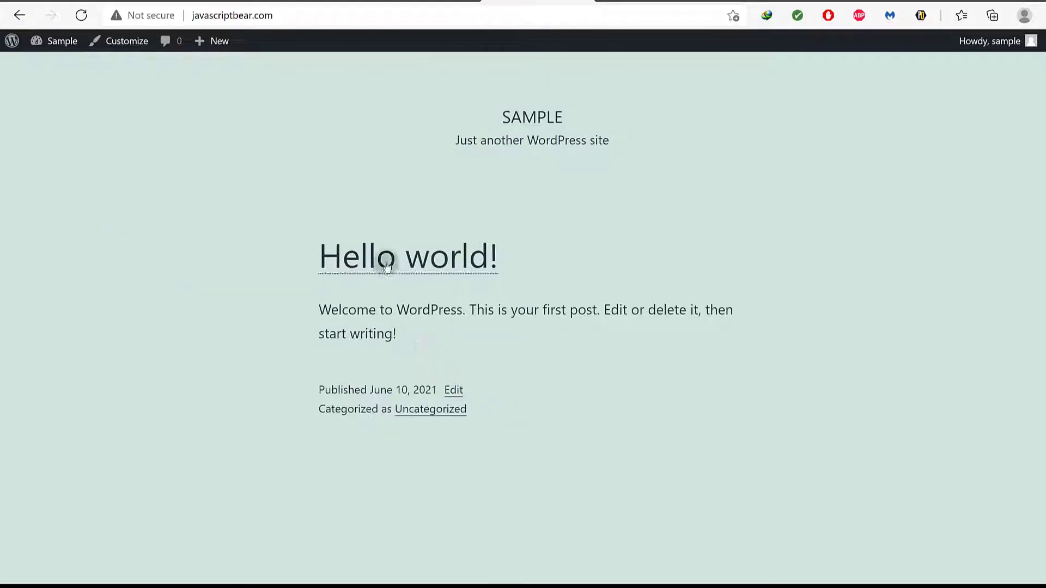
- Open the Hello world! post and confirm it loads at /hello-world/
left_click(387, 267)
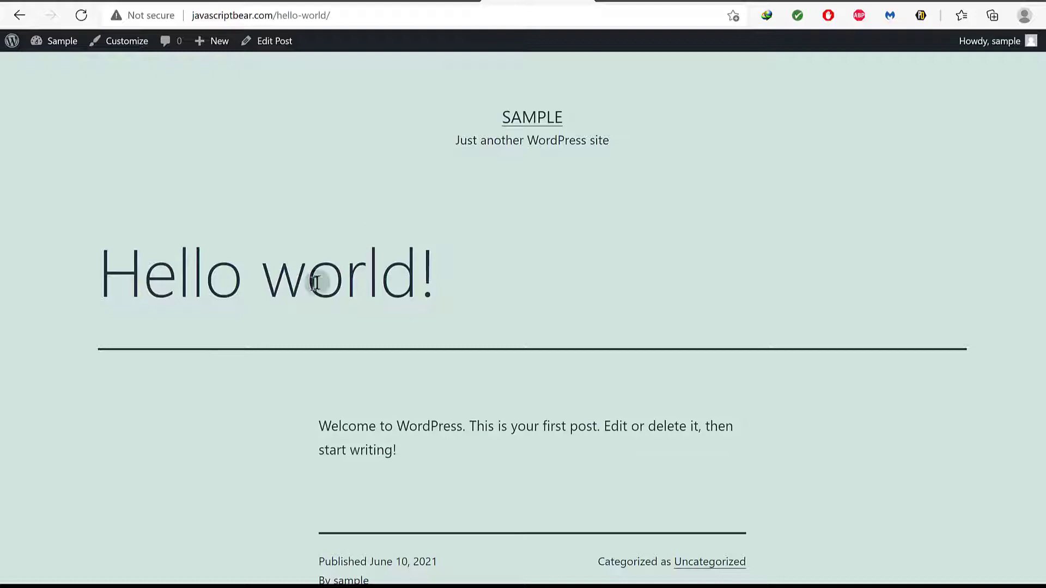
left_click_drag(276, 15, 330, 15)
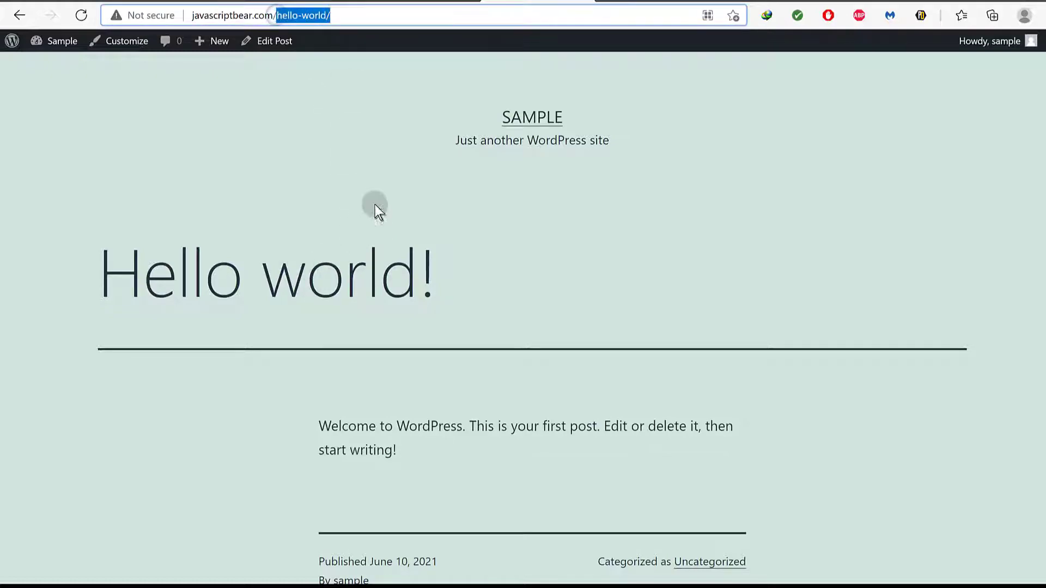
left_click(392, 228)
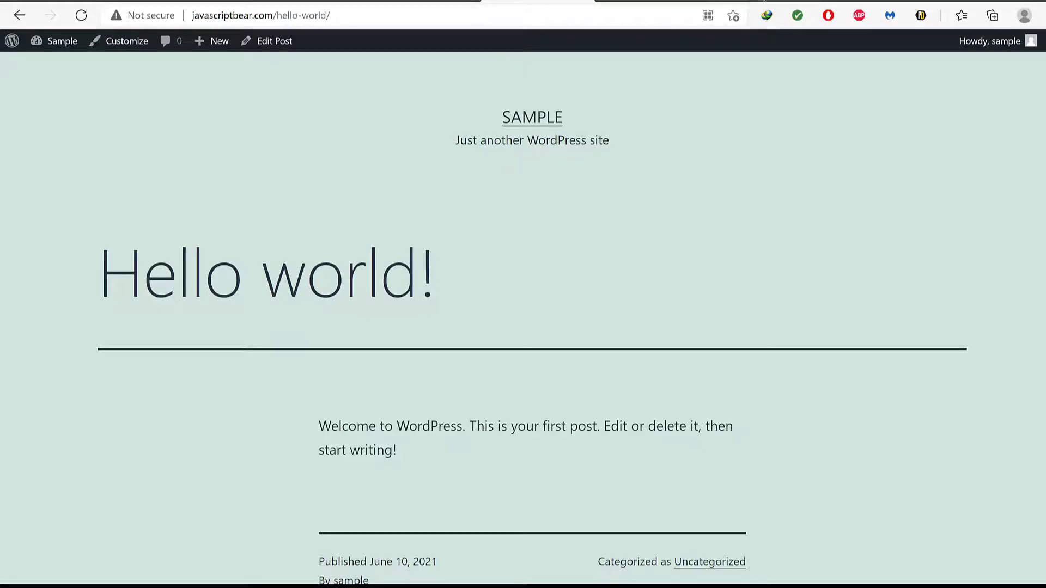
left_click(764, 1)
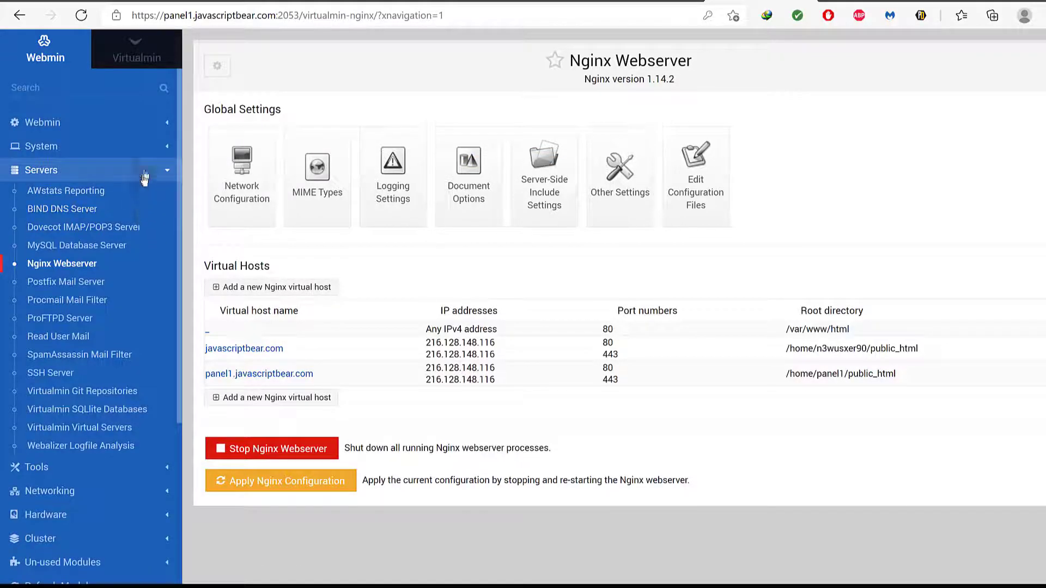
- From Virtualmin's sidebar tab, start Create Virtual Server for a new top-level server
left_click(139, 55)
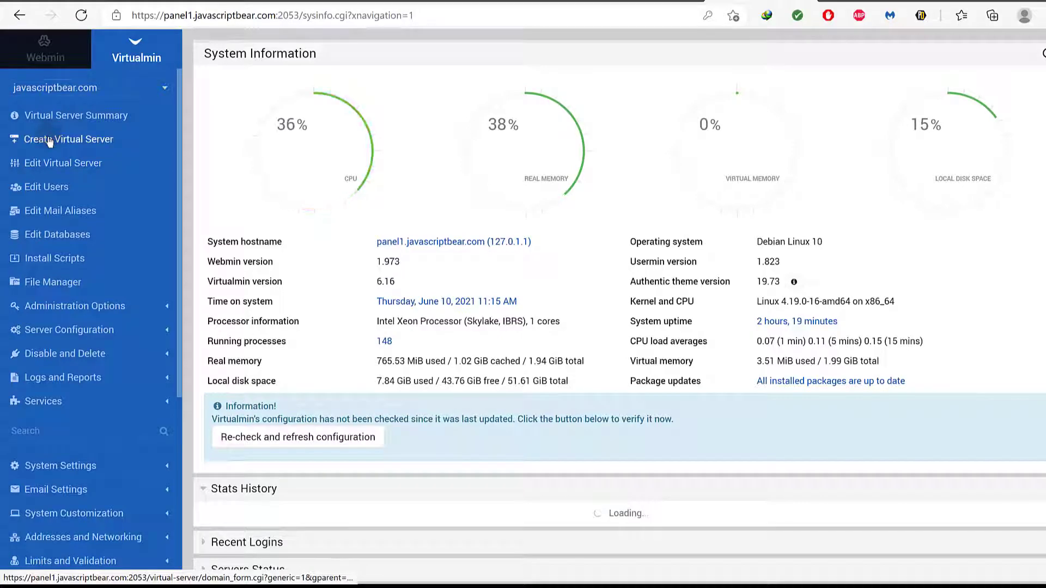
left_click(41, 139)
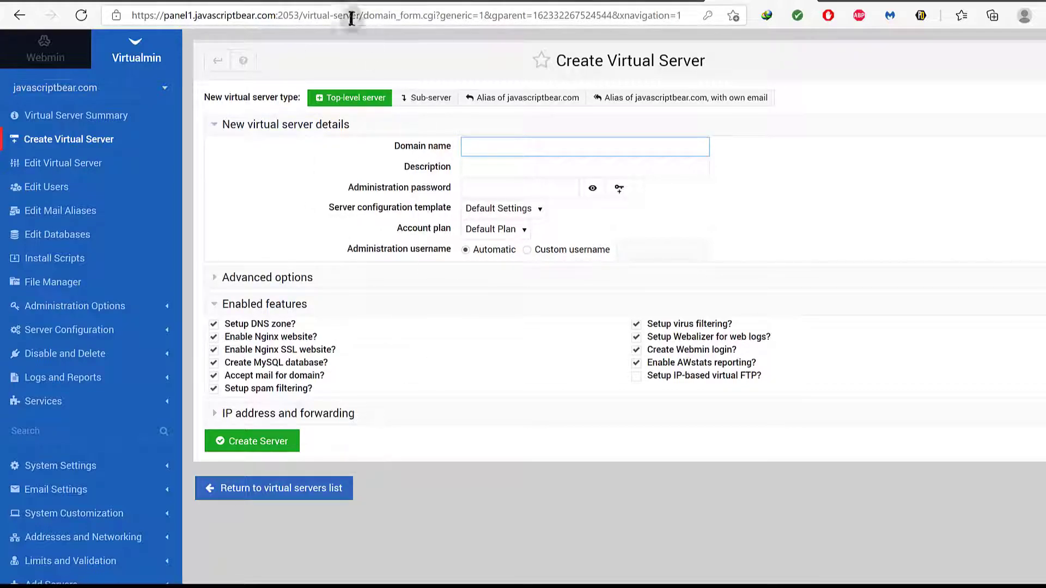
- Open the www CNAME record in Cloudflare's javascriptbear.com DNS list for inspection
left_click(305, 5)
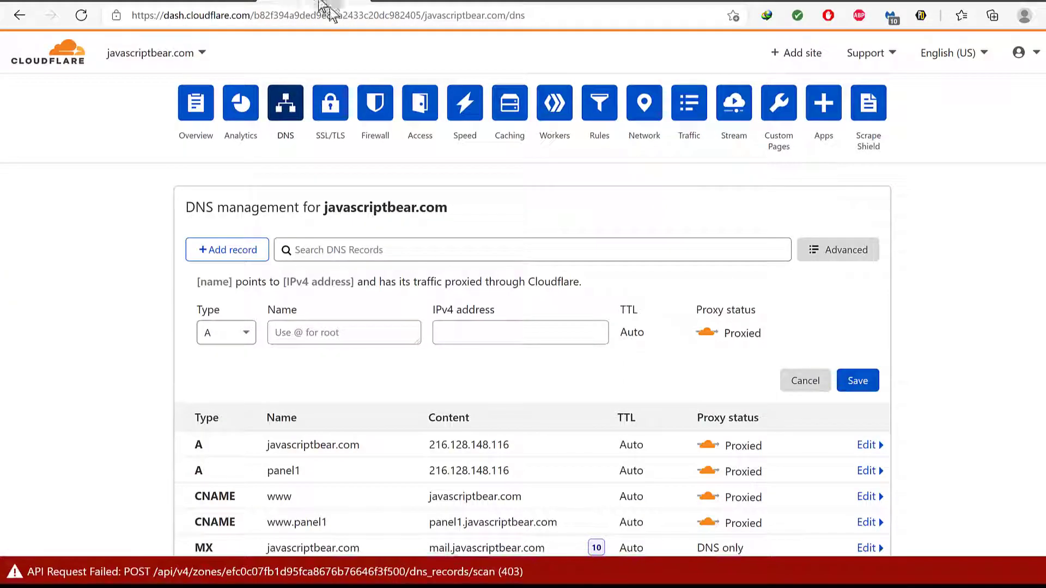
scroll(341, 260, "down", 2)
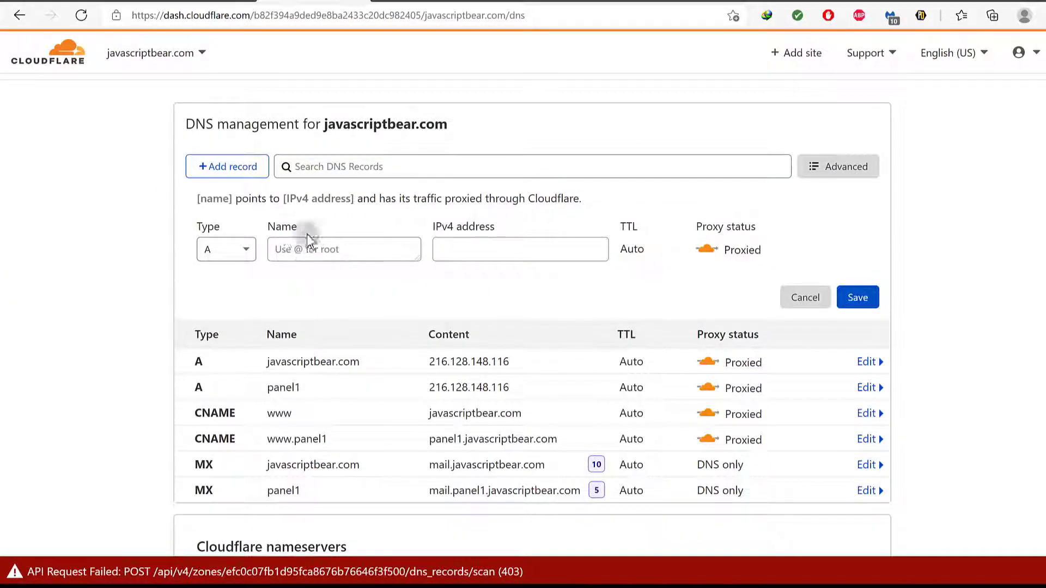
left_click(109, 252)
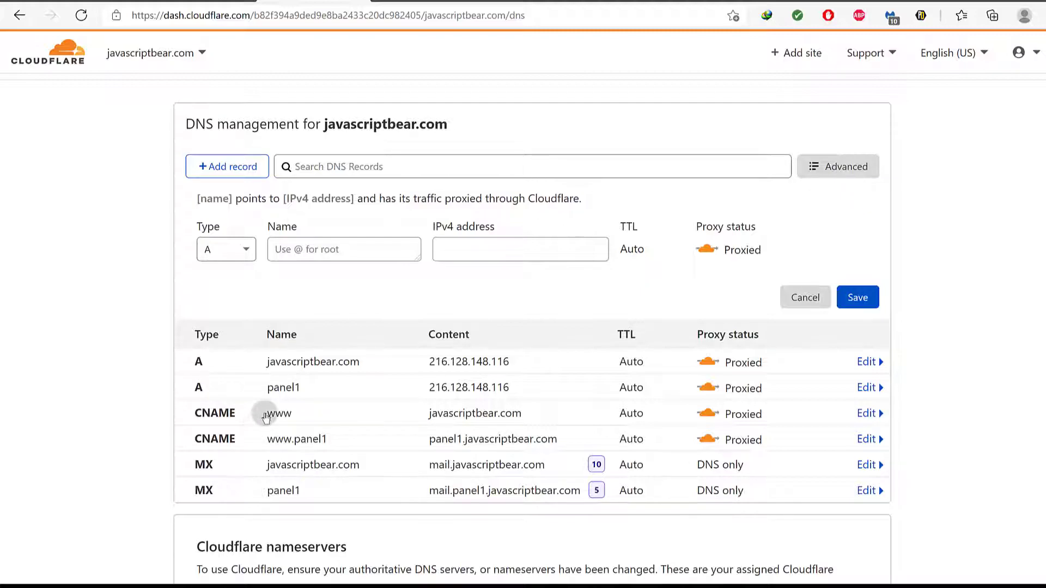
left_click(282, 414)
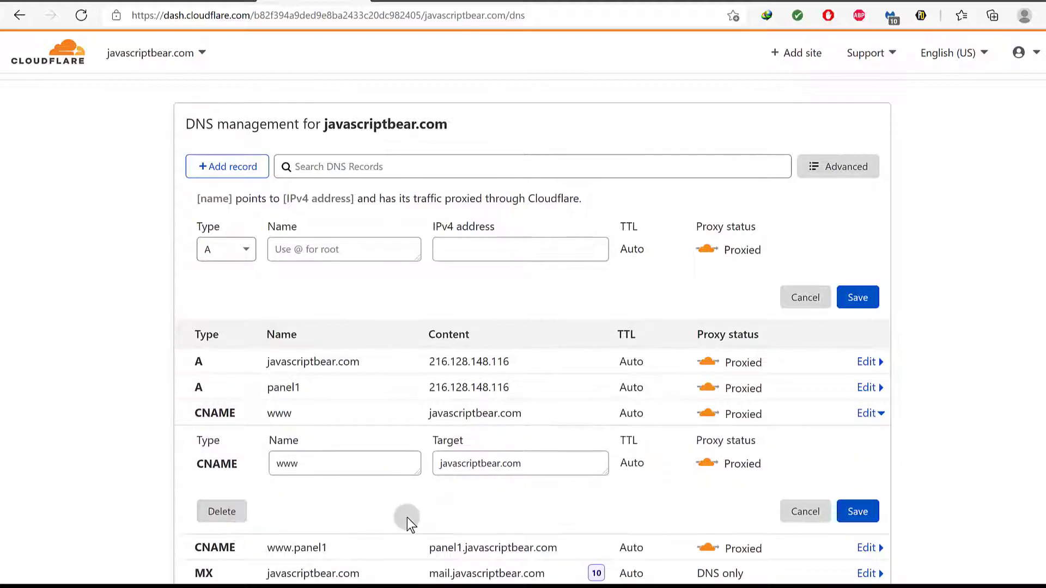
- Inspect the javascriptbear.com root A record pointing to 216.128.148.116
scroll(407, 518, "down", 5)
scroll(273, 380, "up", 3)
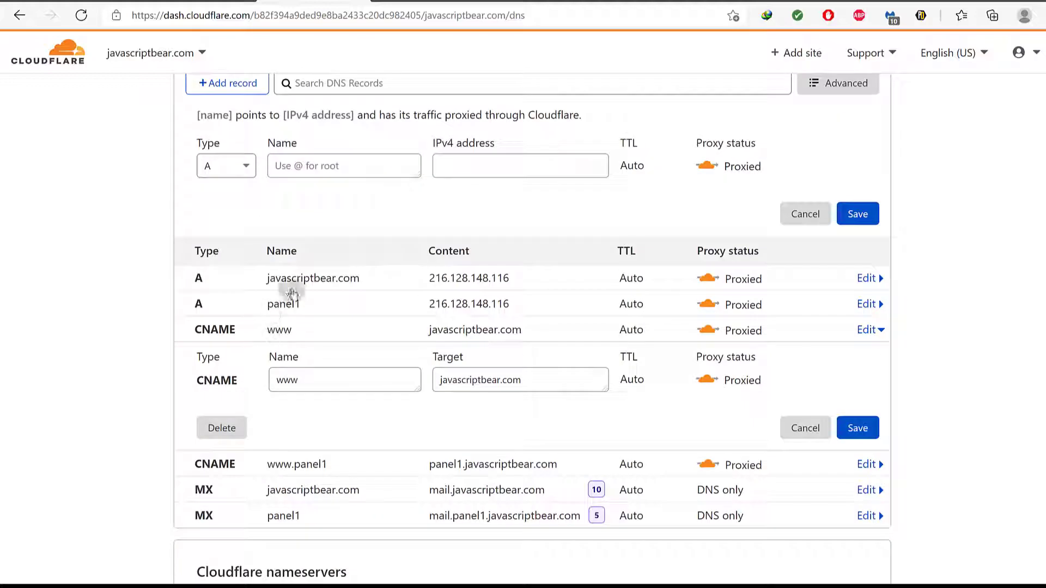
left_click(285, 276)
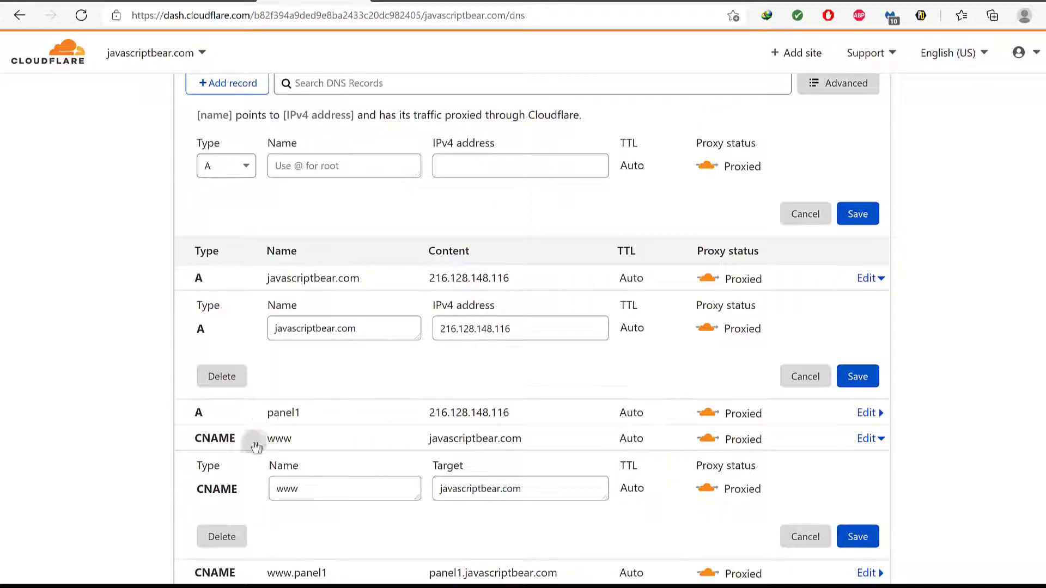
scroll(325, 411, "down", 2)
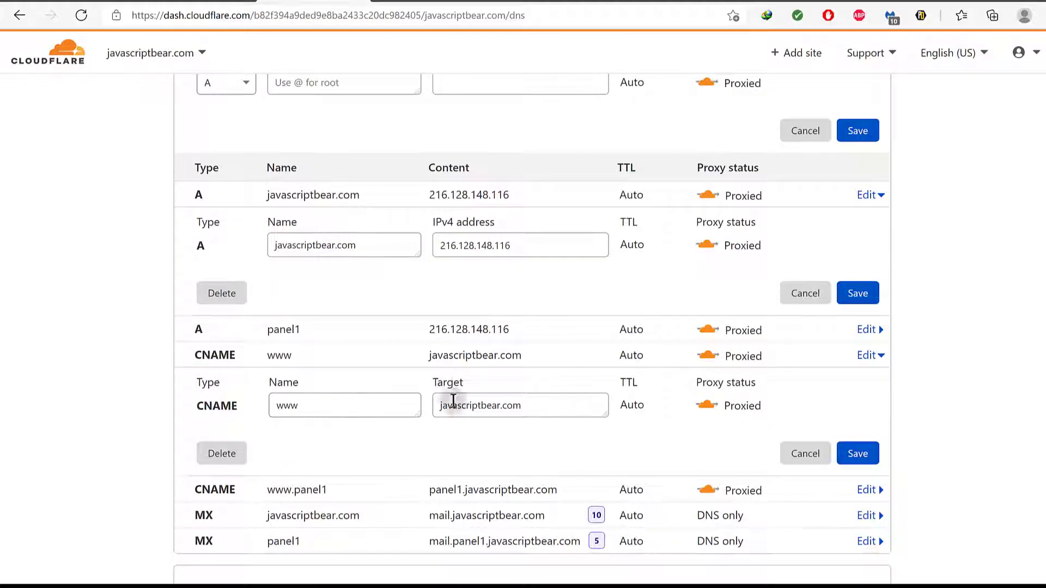
scroll(491, 295, "up", 6)
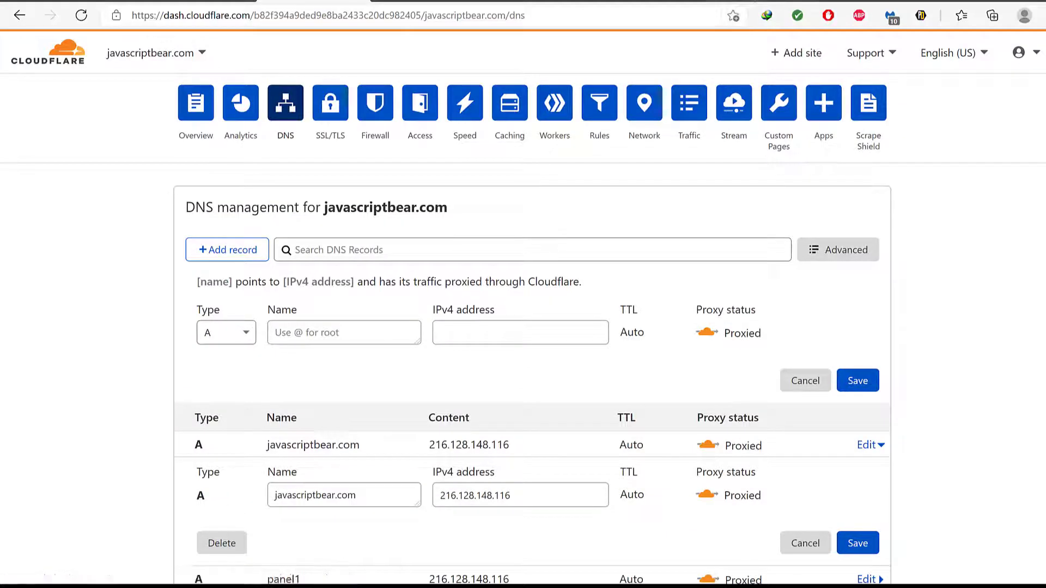
left_click(749, 2)
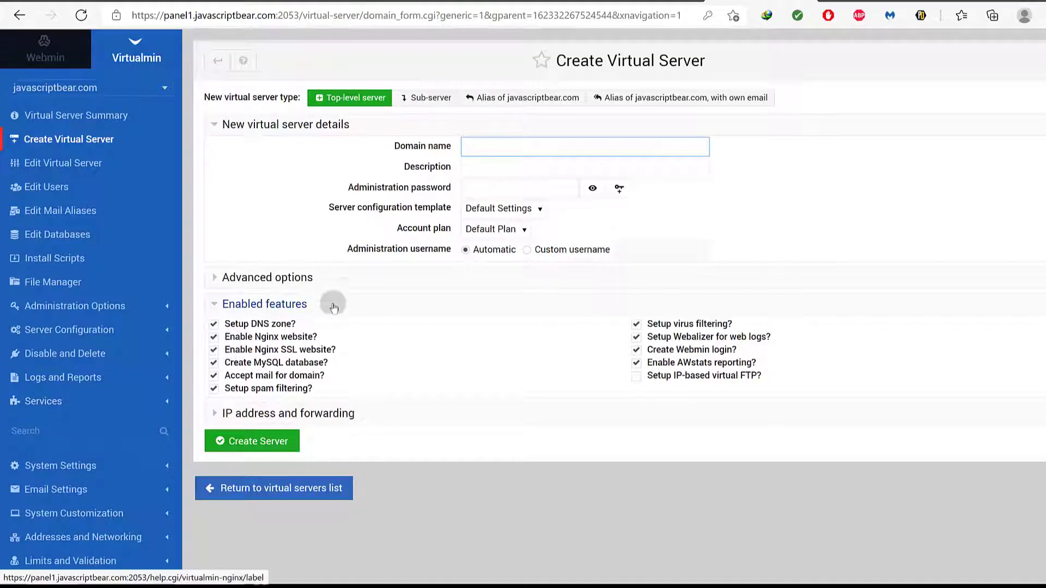
left_click(314, 2)
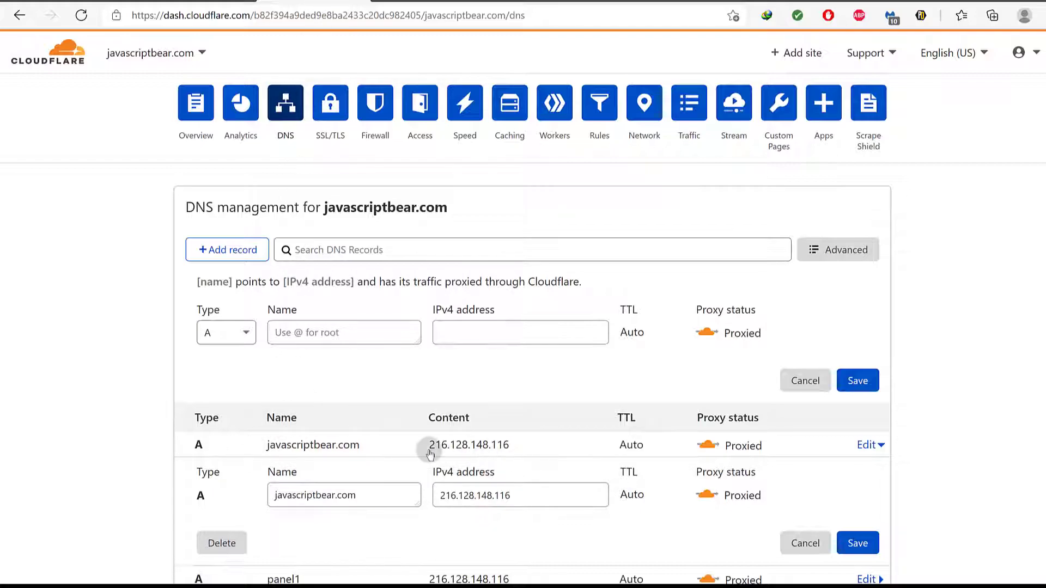
- Finish reviewing the Cloudflare DNS records and return to Virtualmin's Create Virtual Server form
scroll(427, 446, "down", 3)
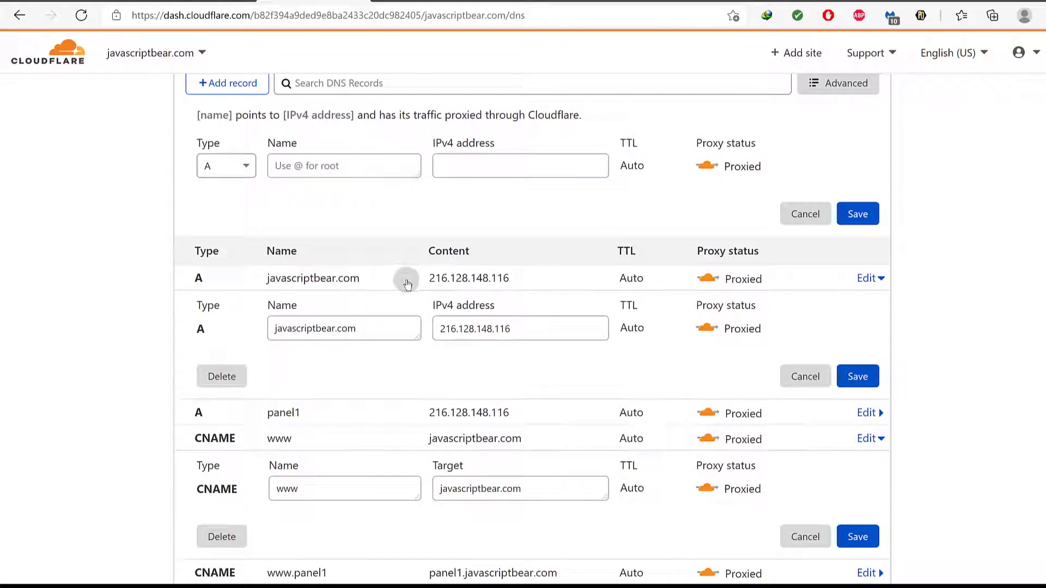
left_click(784, 1)
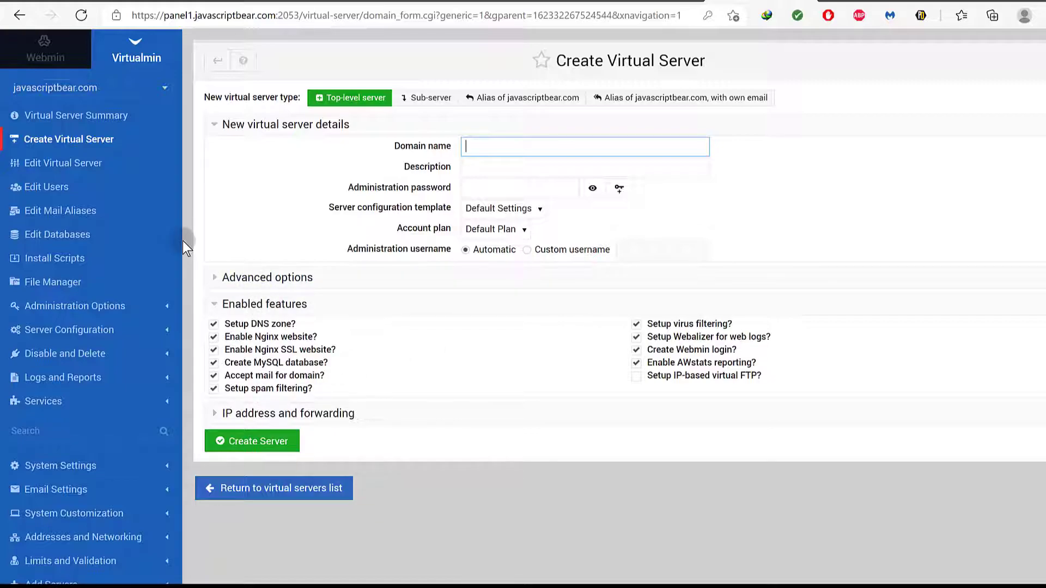
- Open the Virtualmin sidebar domain selector listing javascriptbear.com and panel1.javascriptbear.com
scroll(153, 219, "down", 2)
scroll(153, 219, "up", 2)
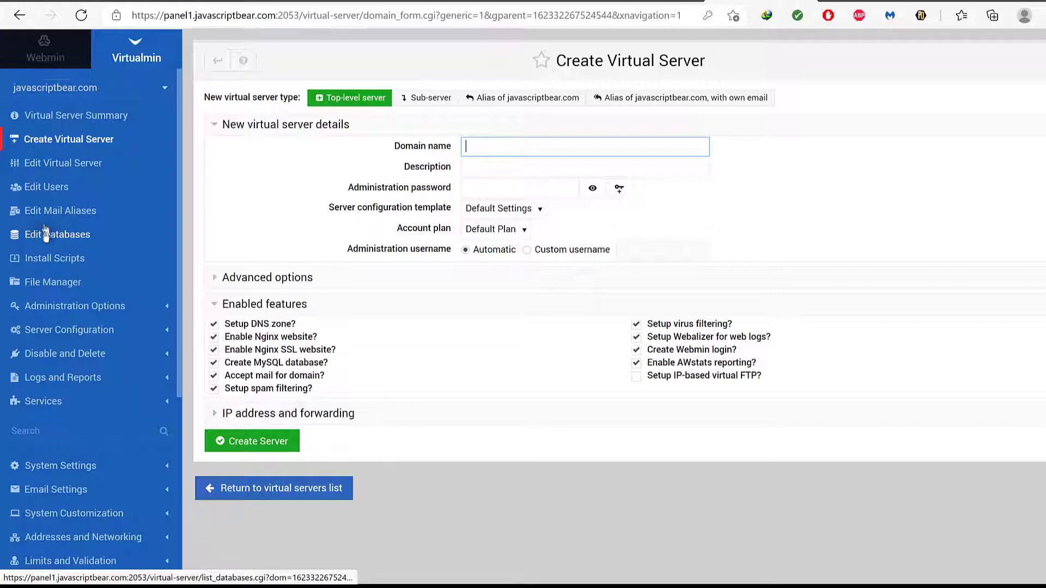
left_click(107, 89)
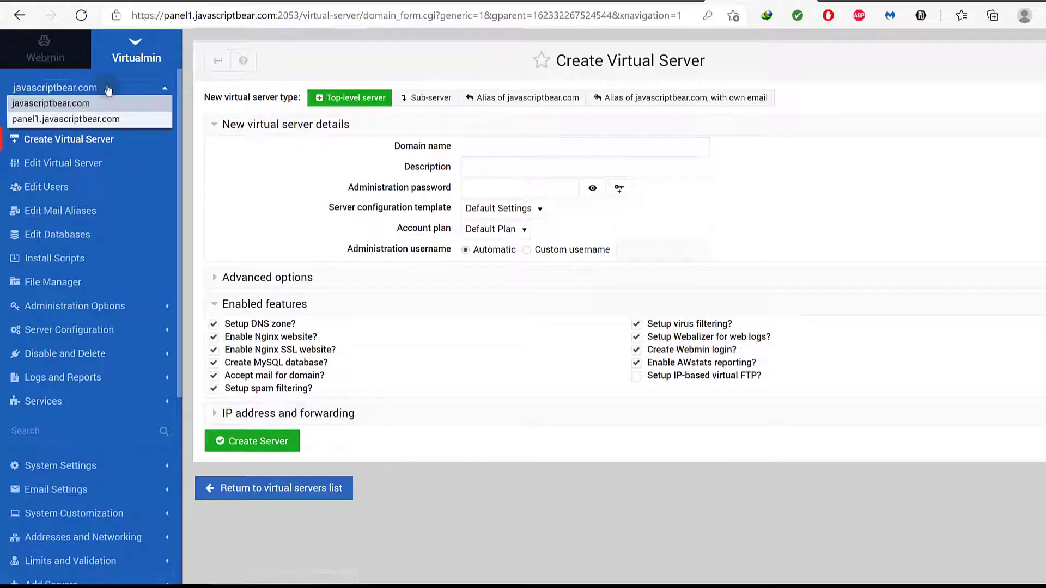